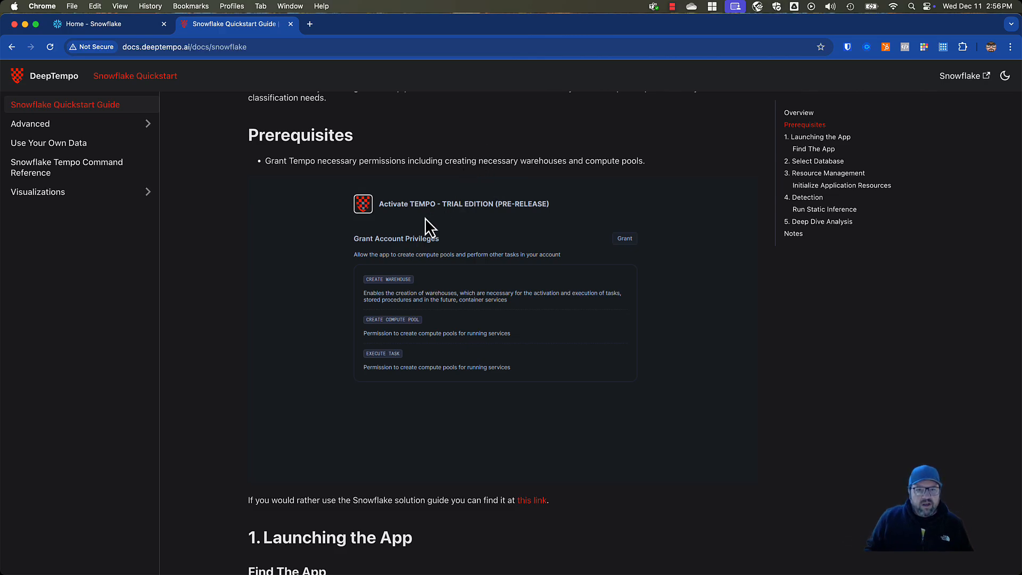
Switch from the quickstart guide to Snowflake and open the account's Warehouses administration page, reloading it
scroll(432, 219, up, 2)
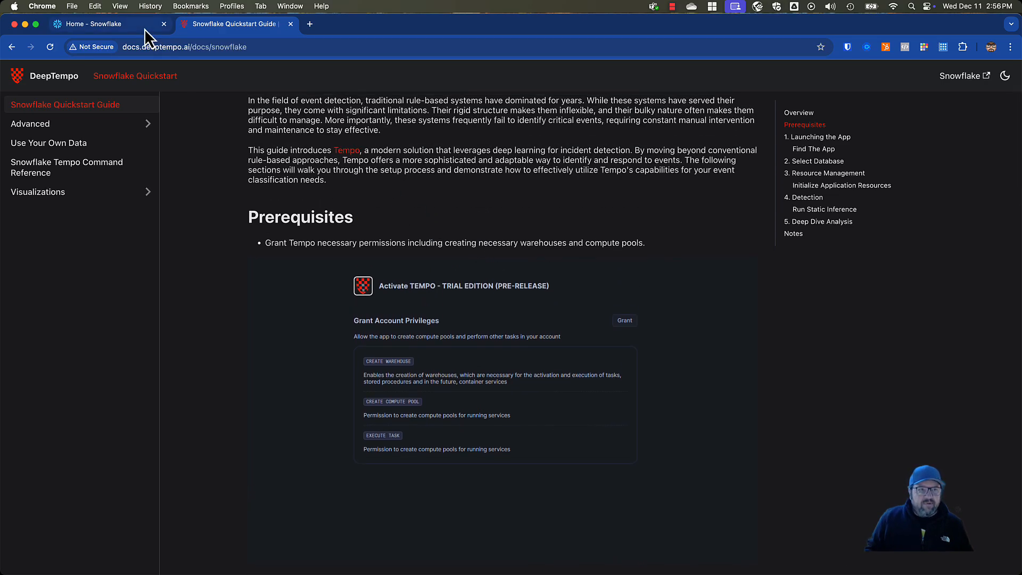
click(129, 28)
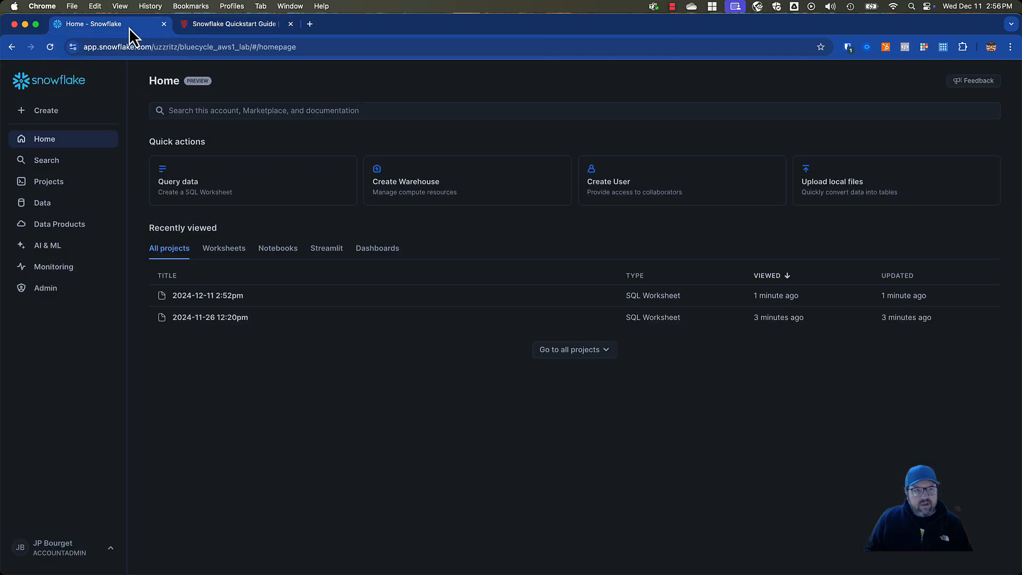
click(49, 290)
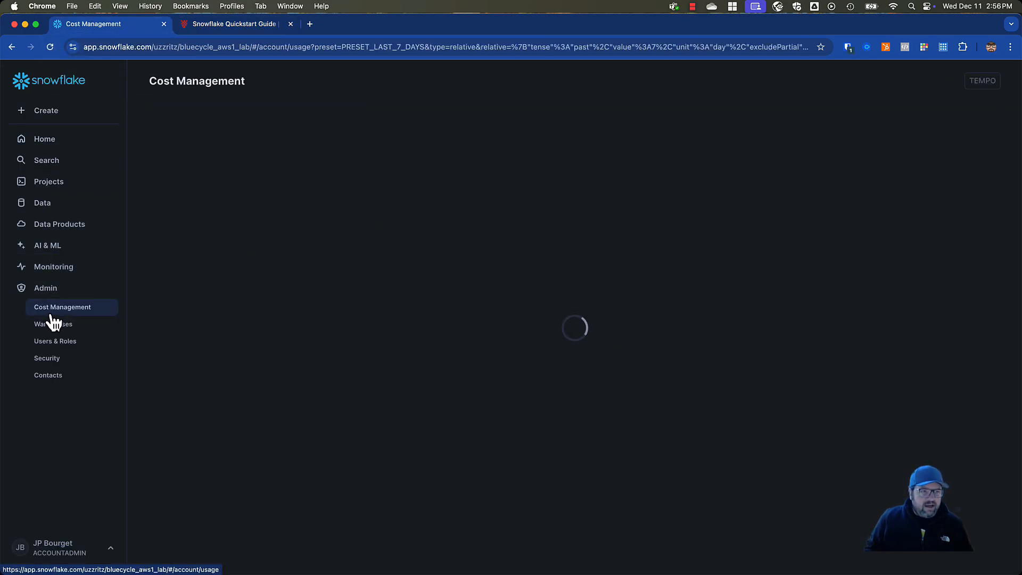
click(53, 325)
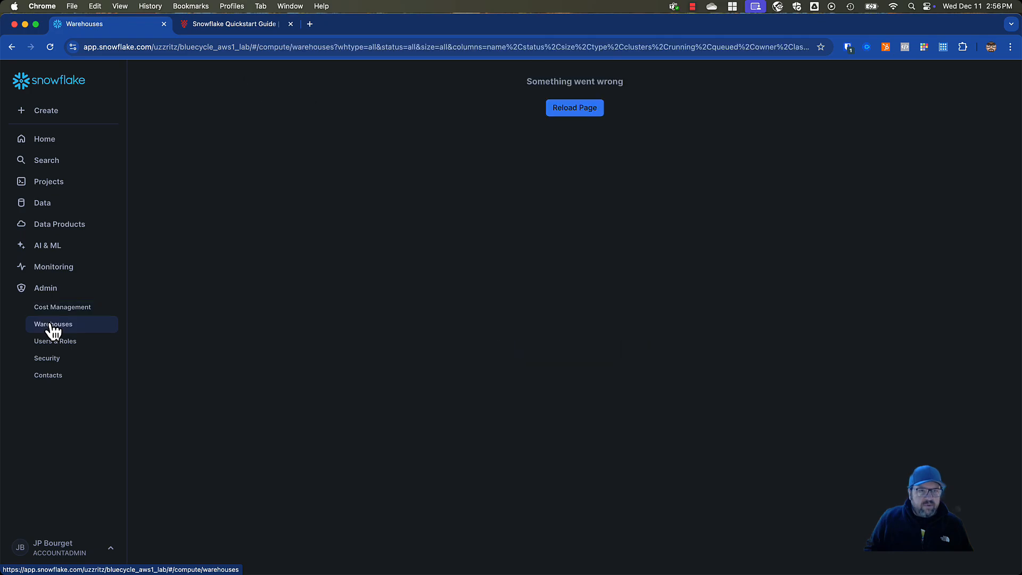
click(579, 106)
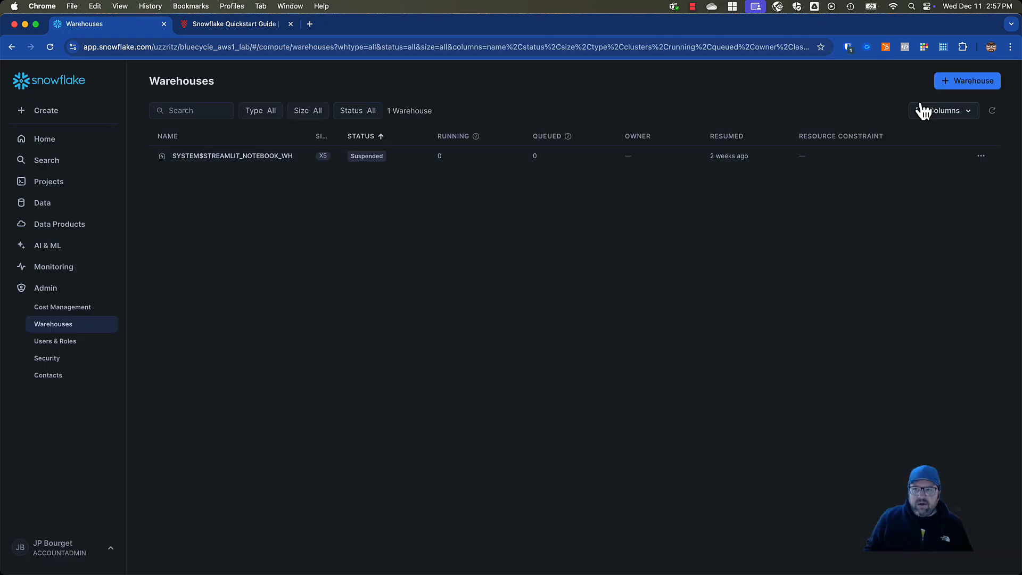
Create a warehouse called Tempo with type Snowpark-optimized and size Small
click(960, 85)
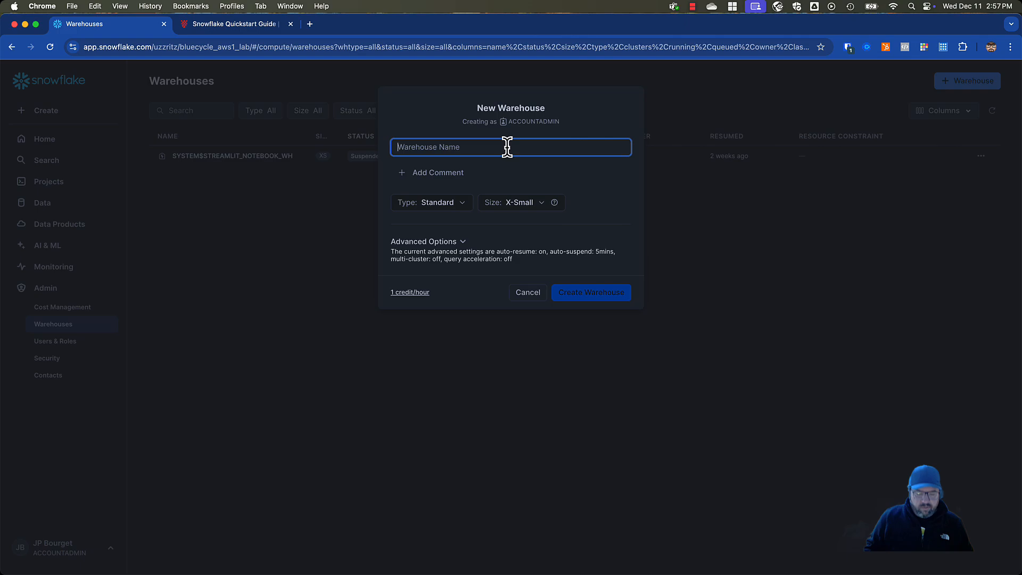
text(Tempo)
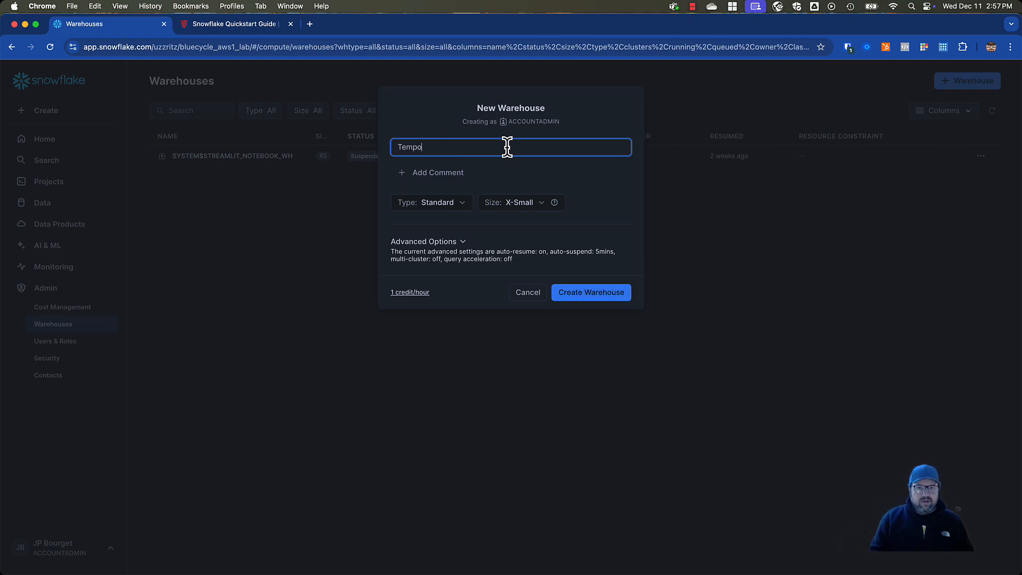
click(445, 202)
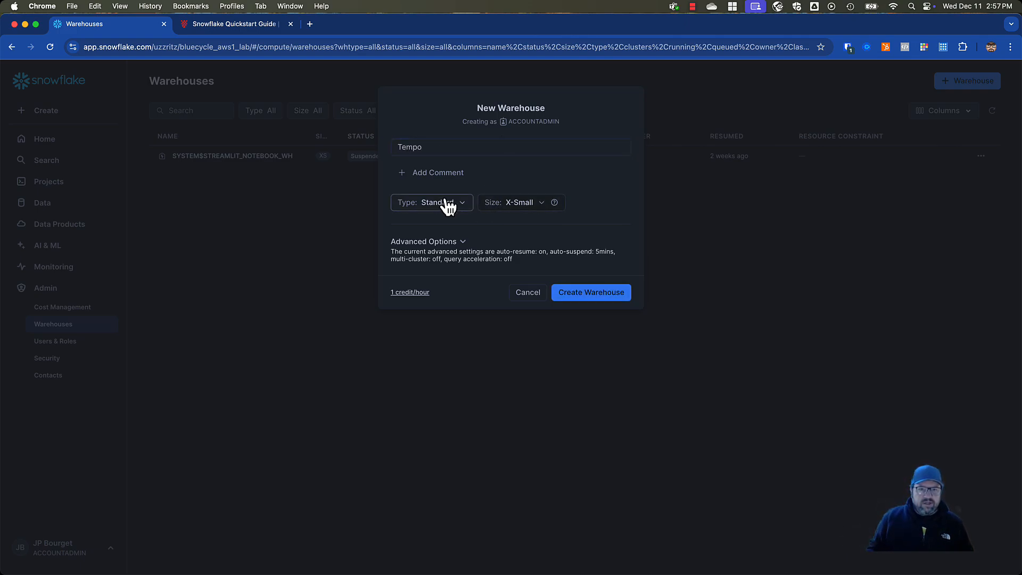
click(433, 274)
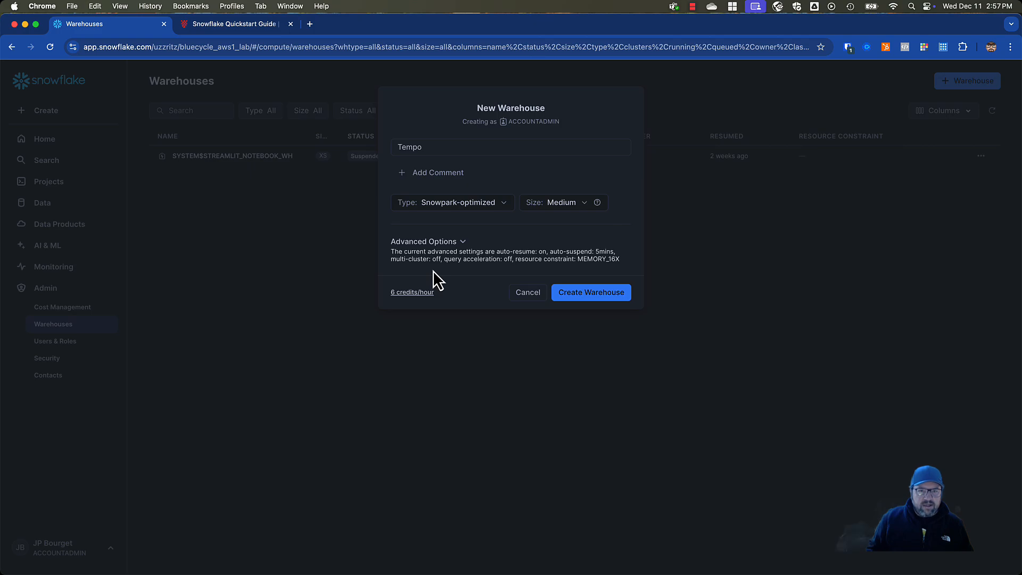
click(565, 206)
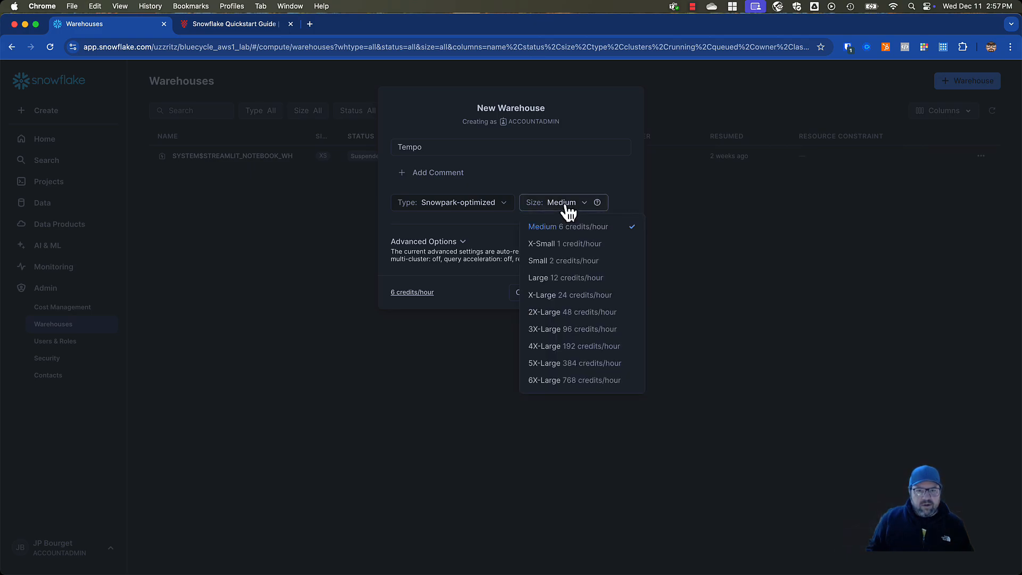
click(568, 262)
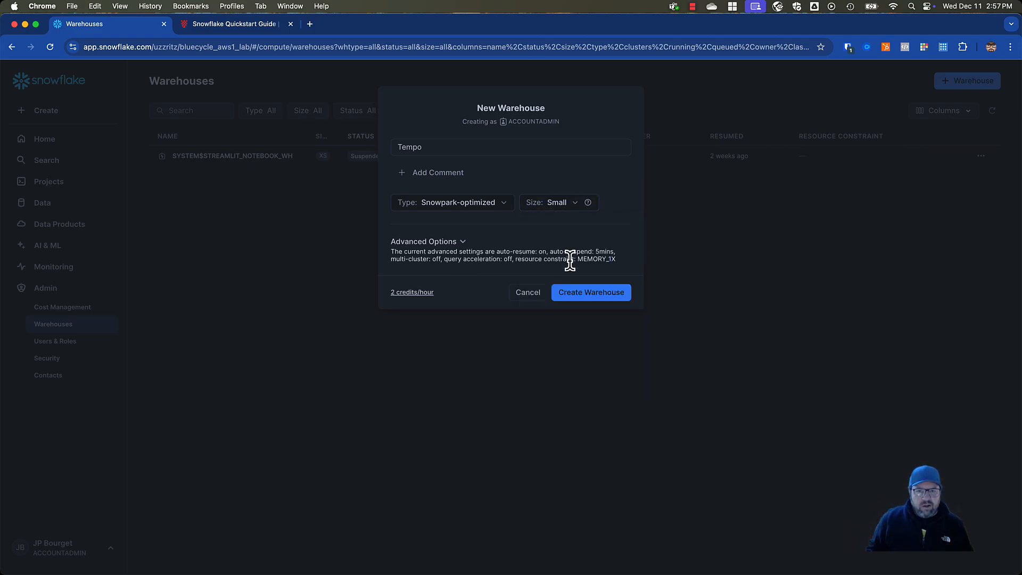
click(583, 292)
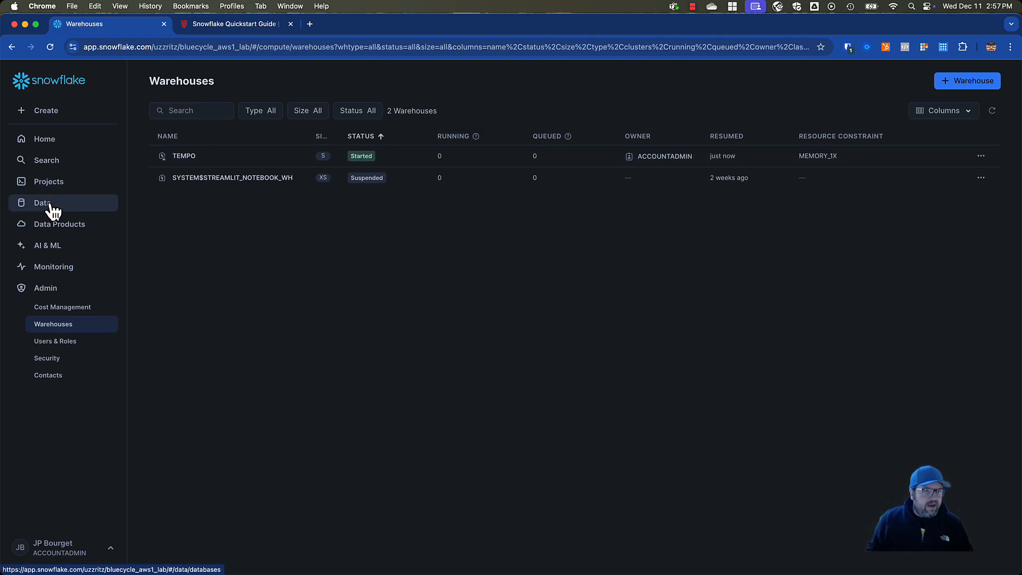
Search the Snowflake Marketplace for "deep tempo" and open the TEMPO - TRIAL EDITION listing
click(51, 245)
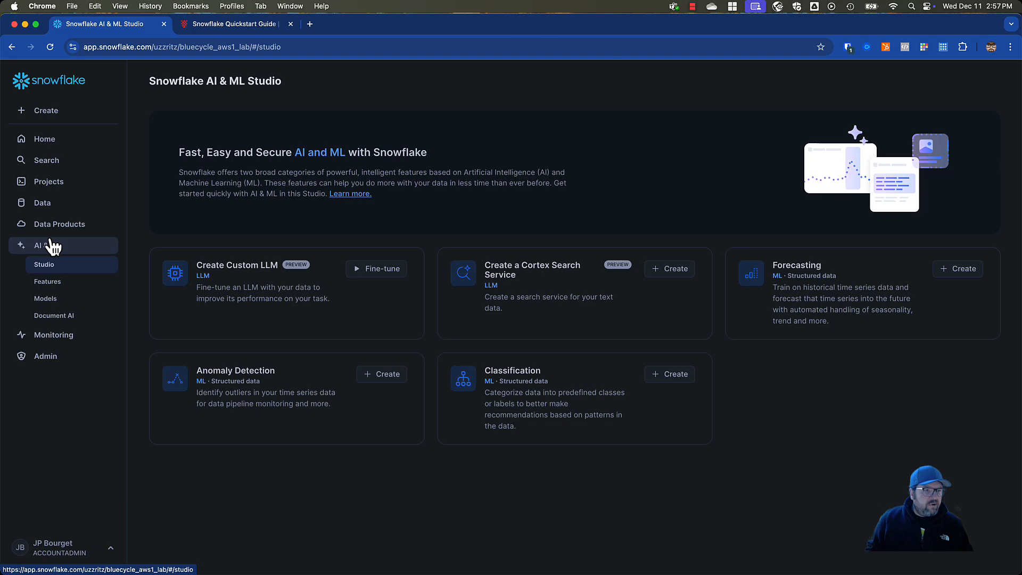
click(48, 224)
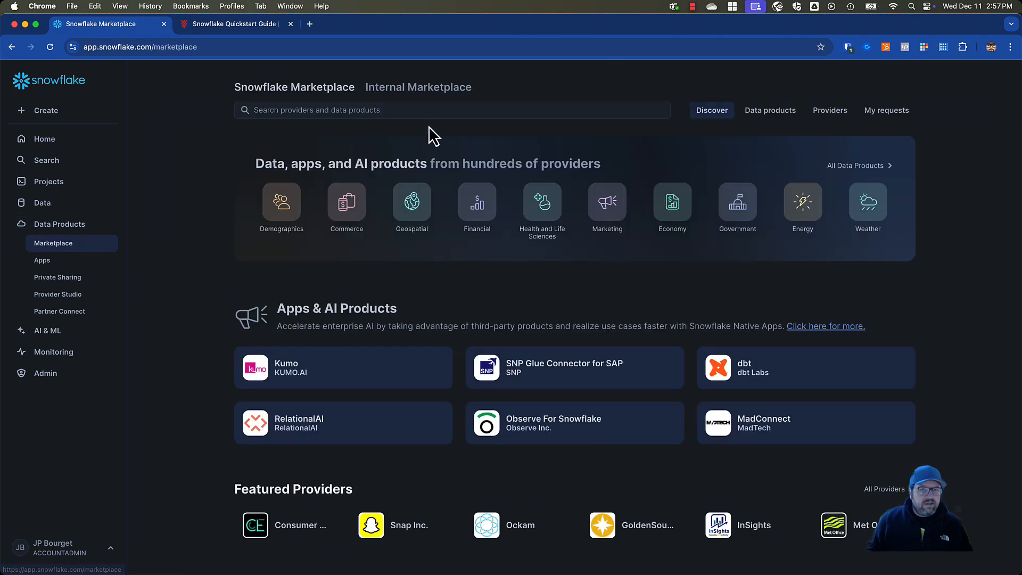
click(429, 111)
text(d)
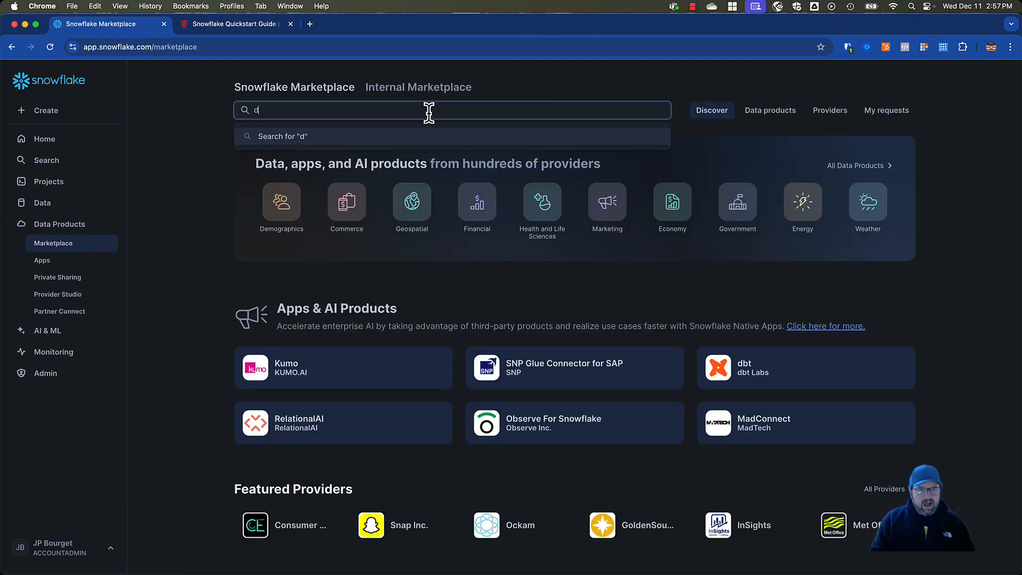
text(e)
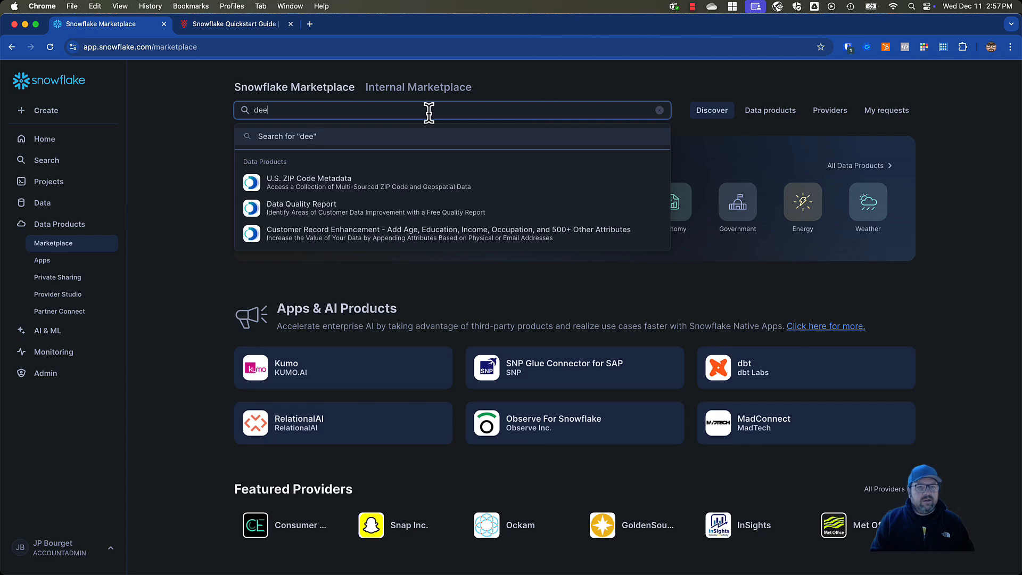
text(mp tempo)
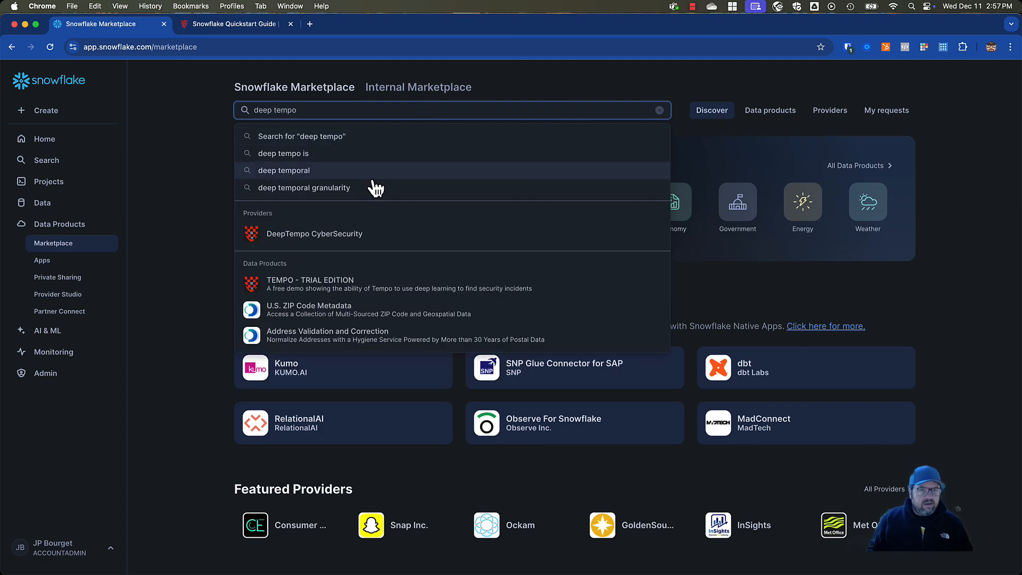
click(348, 287)
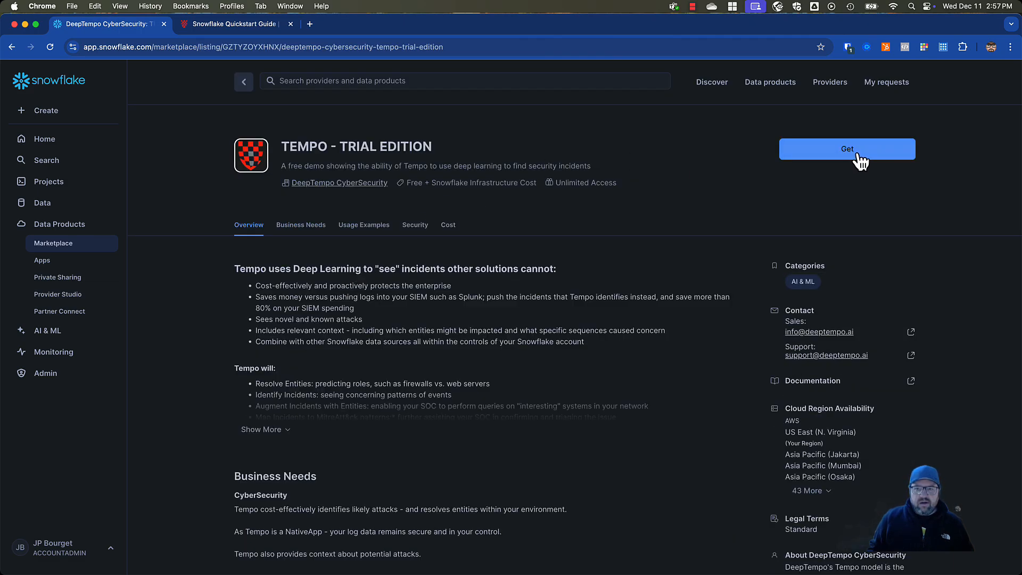
Get the TEMPO - TRIAL EDITION app with application name TEMPO__TRIAL_EDITION, using the TEMPO warehouse for installation
click(851, 151)
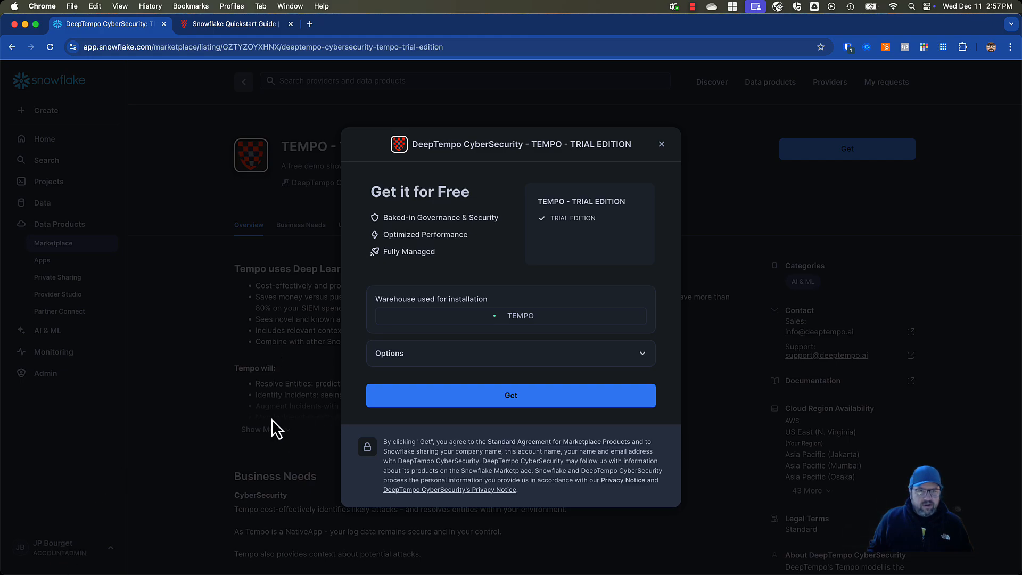
click(659, 152)
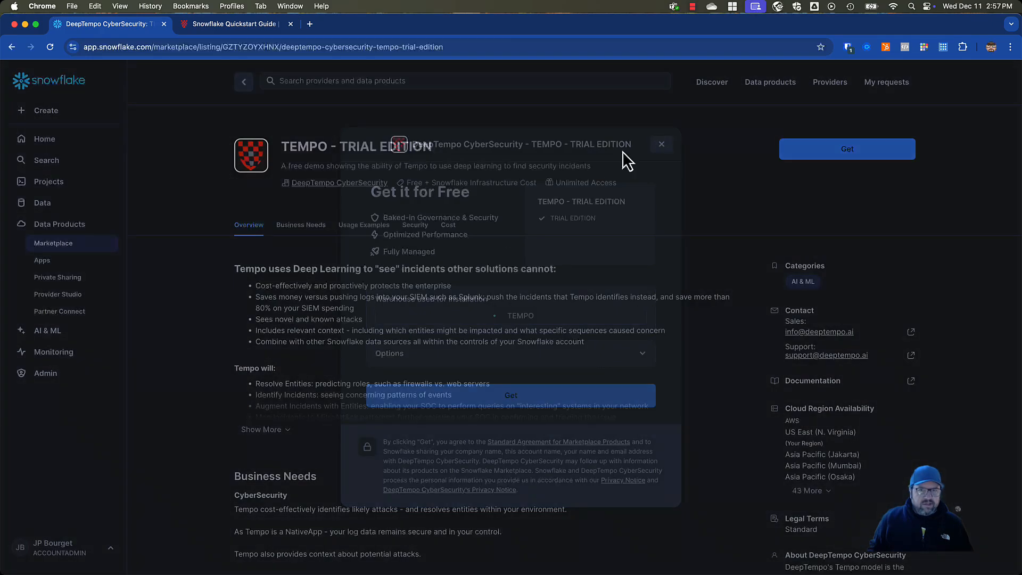
click(852, 155)
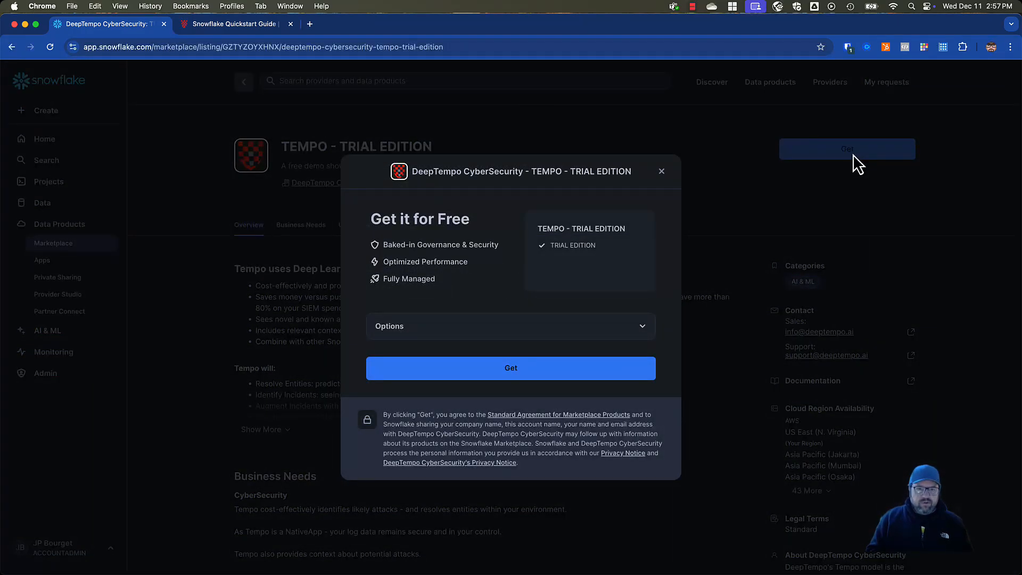
click(578, 333)
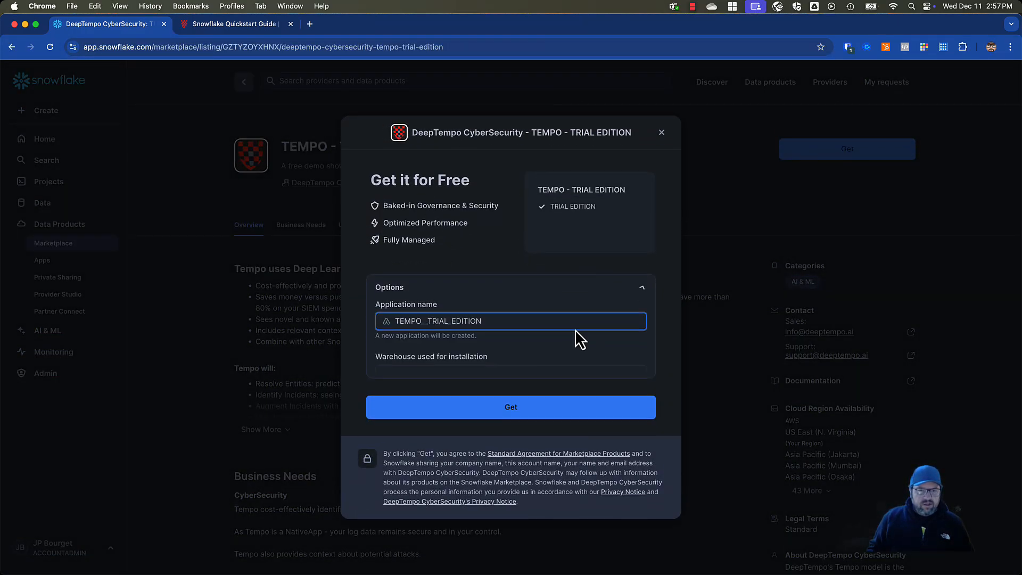
click(422, 309)
text(_)
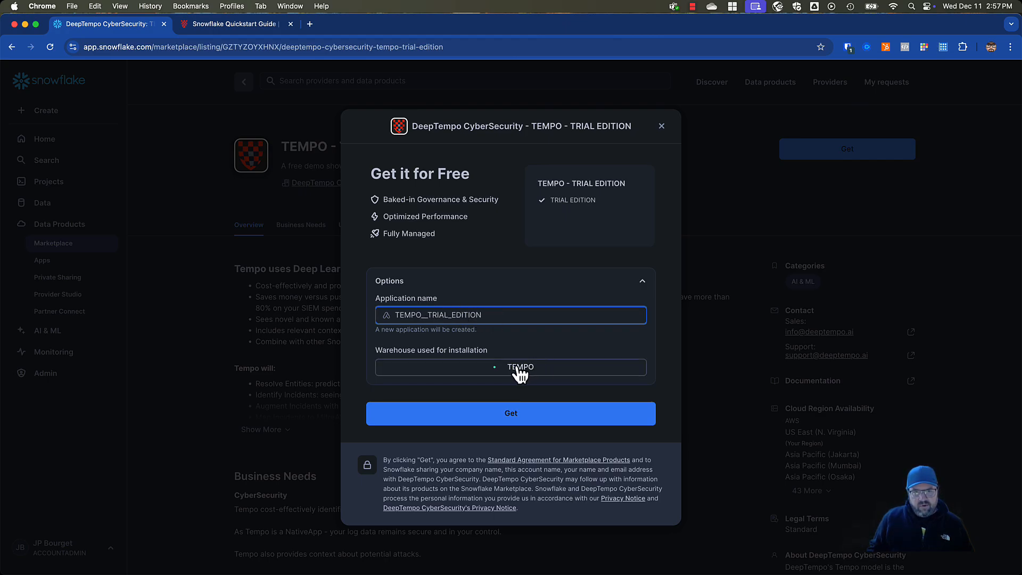
click(520, 417)
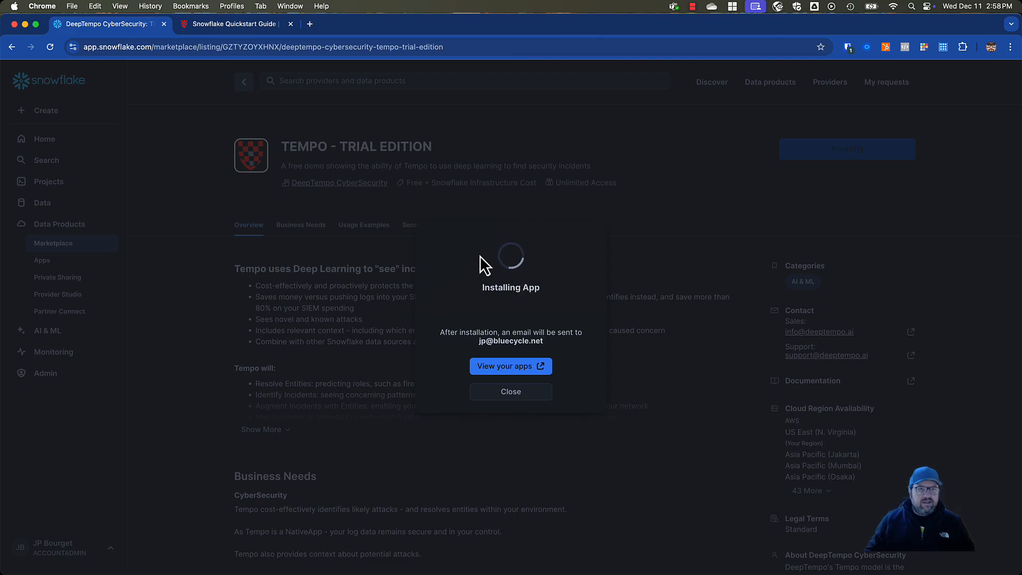
Review the Prerequisites and Launching the App sections in the DeepTempo Snowflake quickstart guide
click(263, 31)
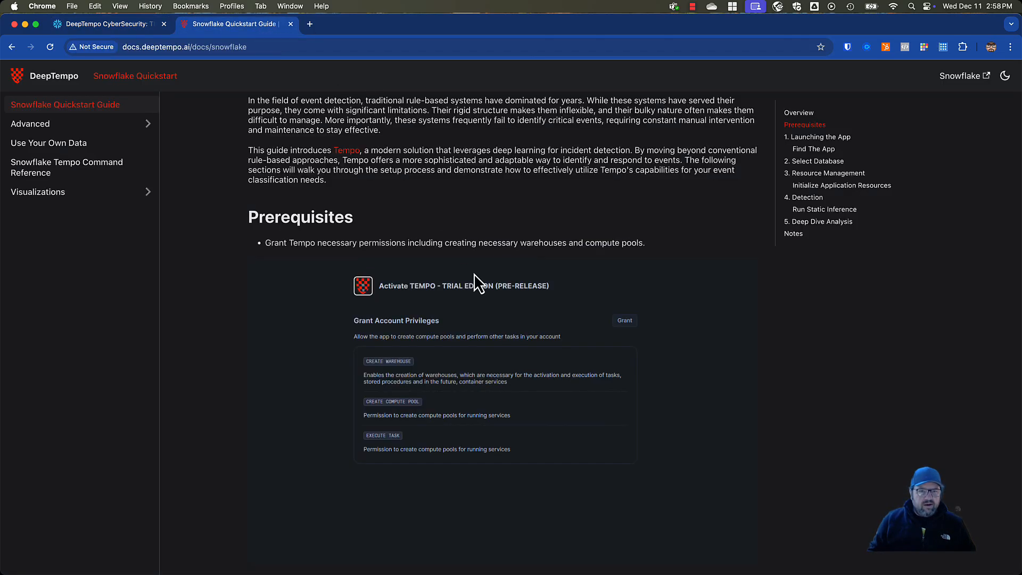
scroll(473, 274, down, 5)
scroll(474, 273, up, 5)
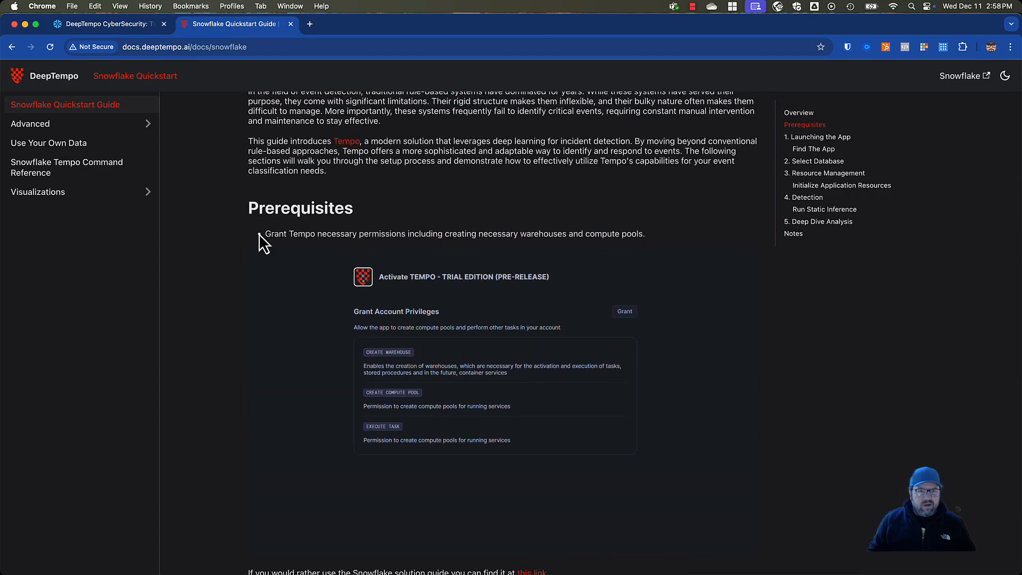
scroll(308, 280, down, 3)
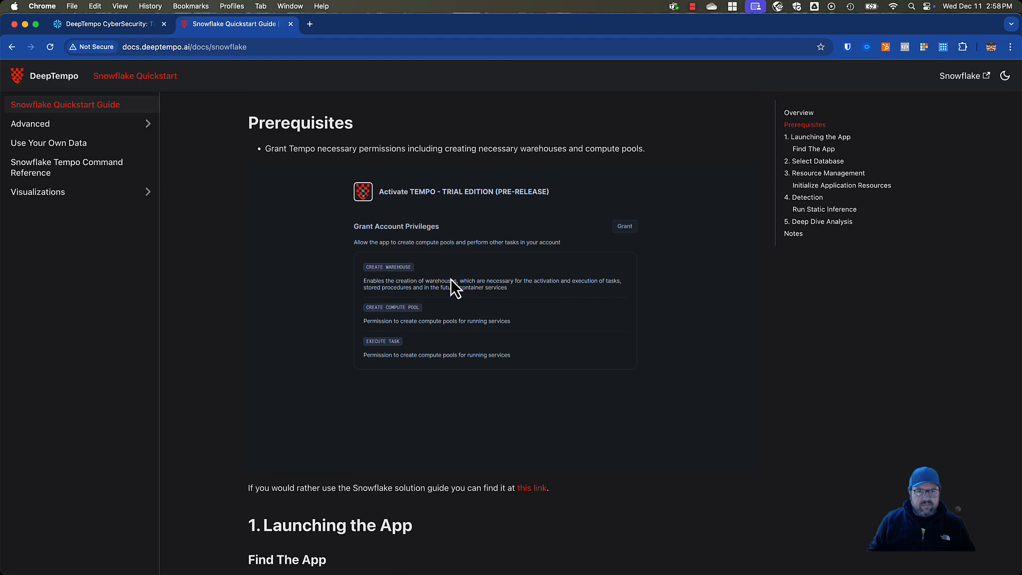
scroll(451, 279, down, 4)
scroll(568, 346, down, 2)
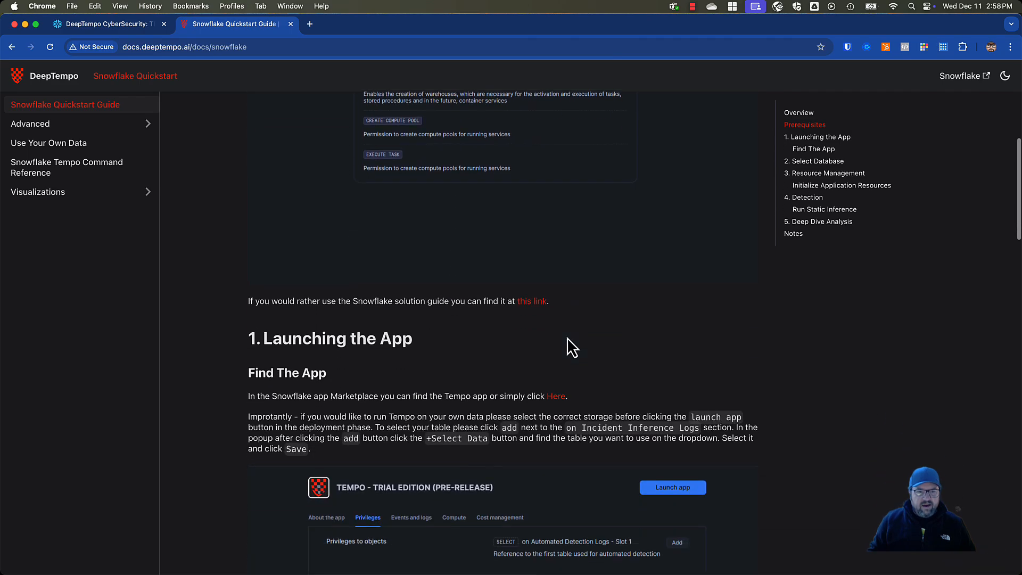
scroll(568, 346, down, 2)
Return to Snowflake, open the installed app's configuration, and select the TEMPO warehouse for its activation
click(97, 29)
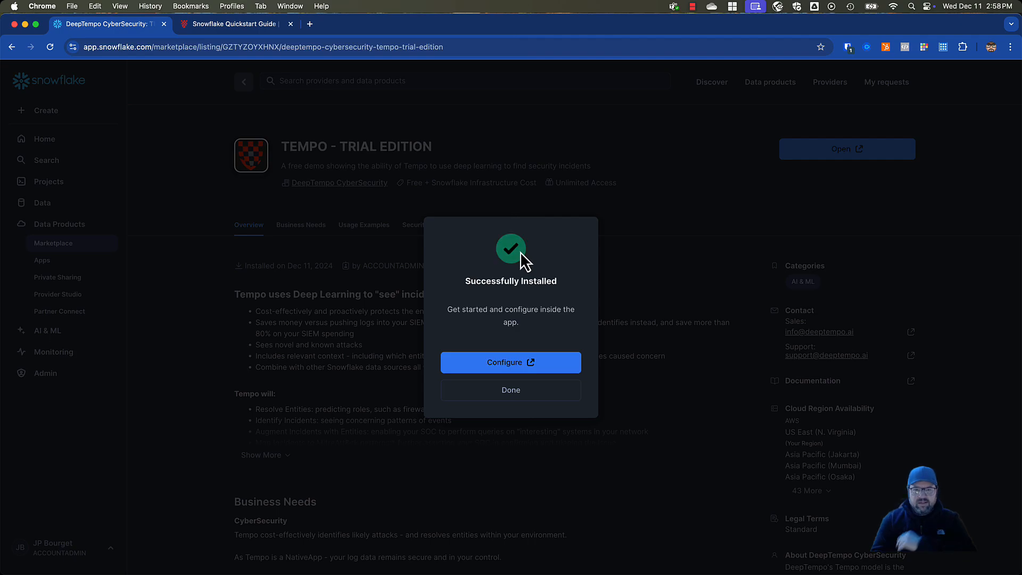
click(499, 362)
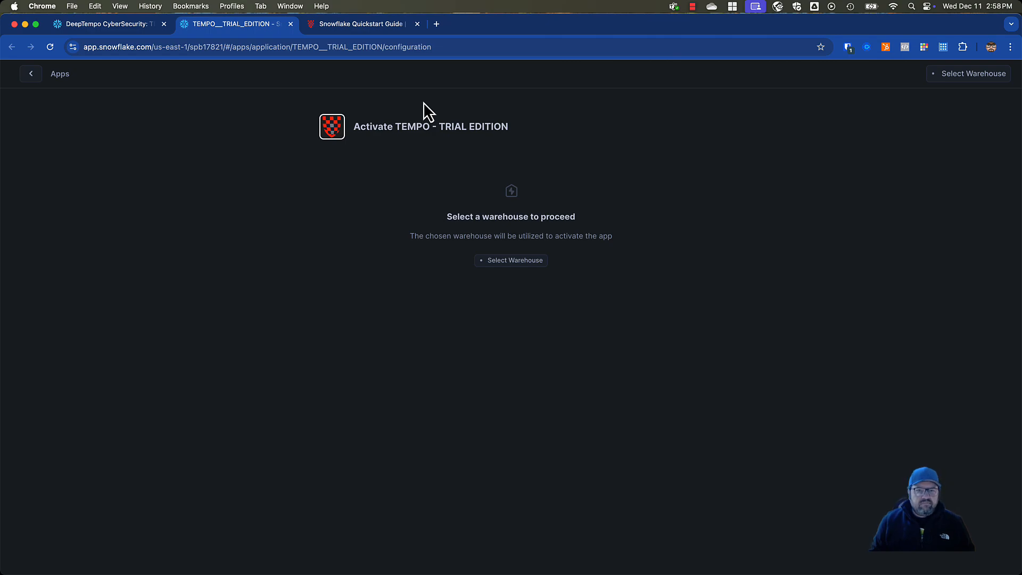
click(527, 261)
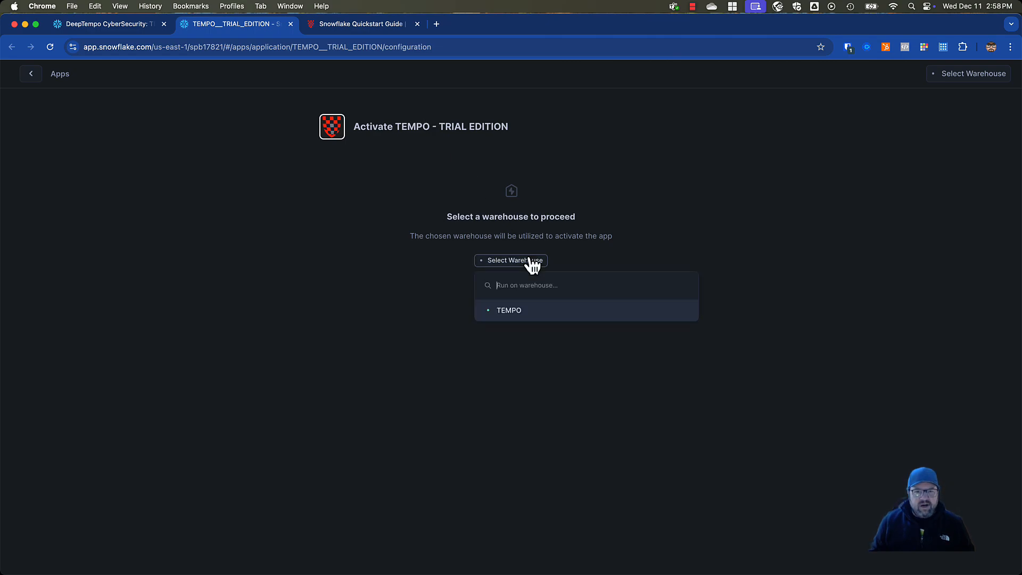
click(519, 314)
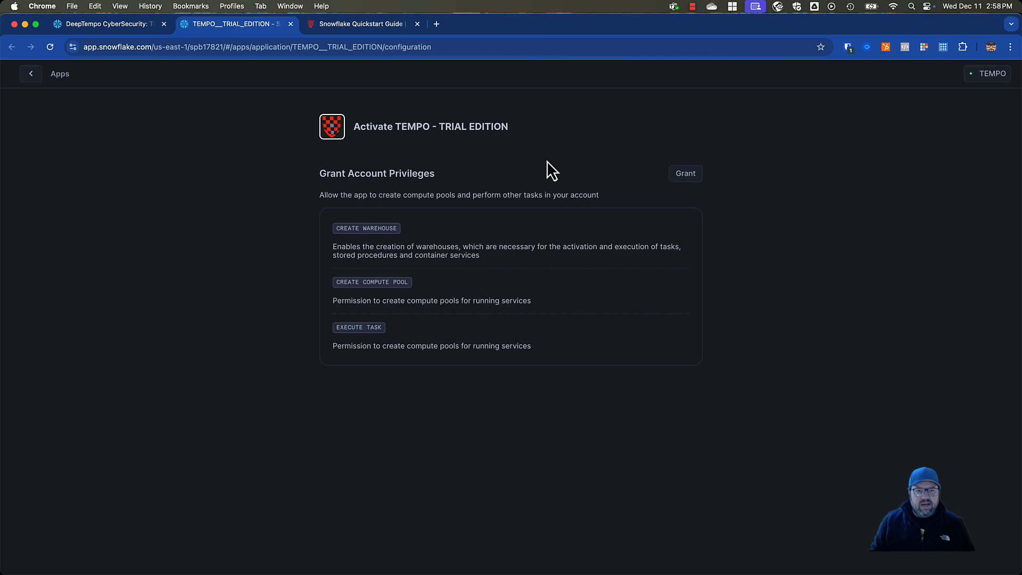
Activate TEMPO - TRIAL EDITION with the requested warehouse, compute pool and task privileges, and launch the app
click(681, 176)
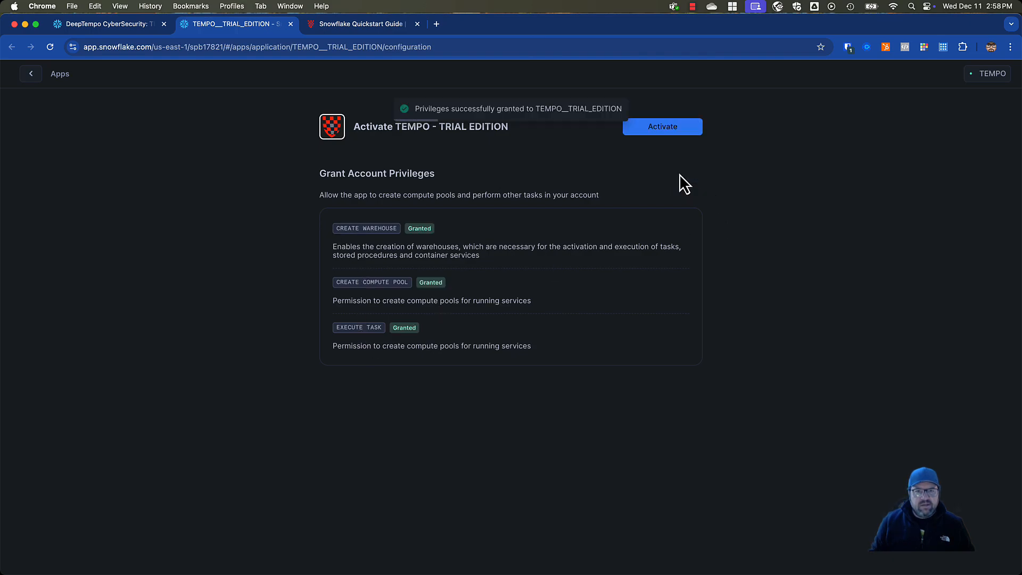
click(670, 128)
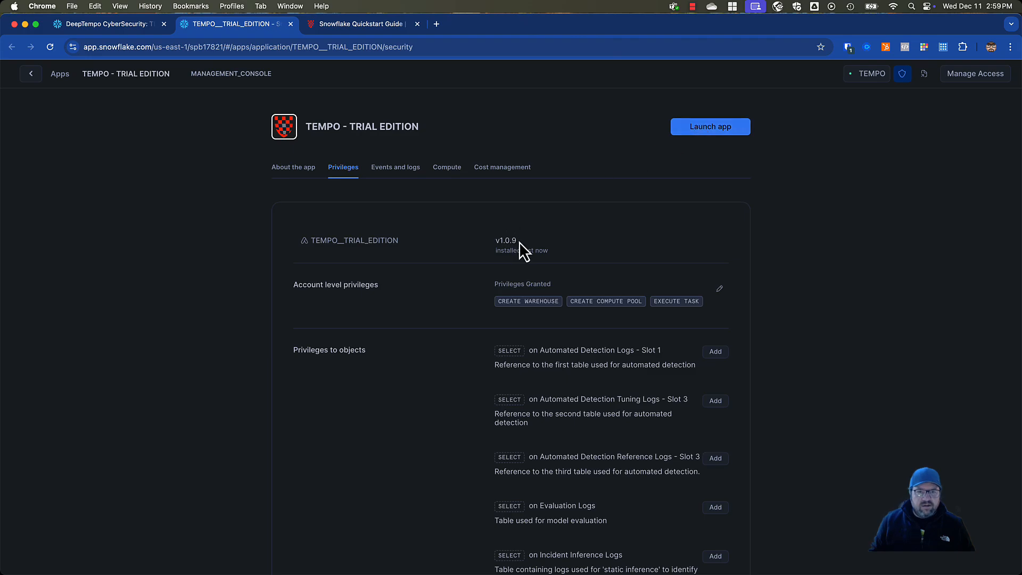
click(714, 129)
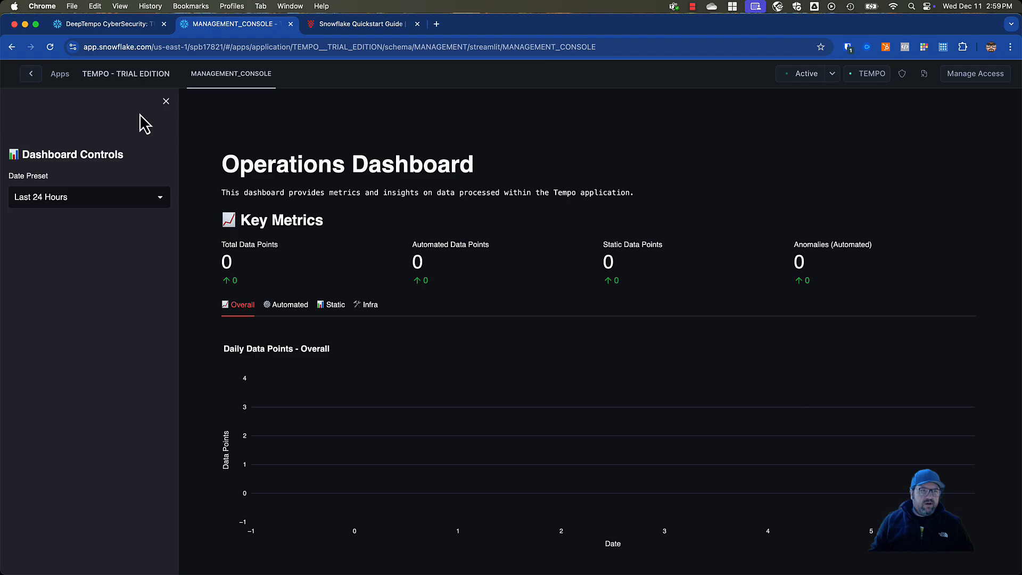
Leave the app's management console and create a new SQL worksheet in Projects
click(29, 75)
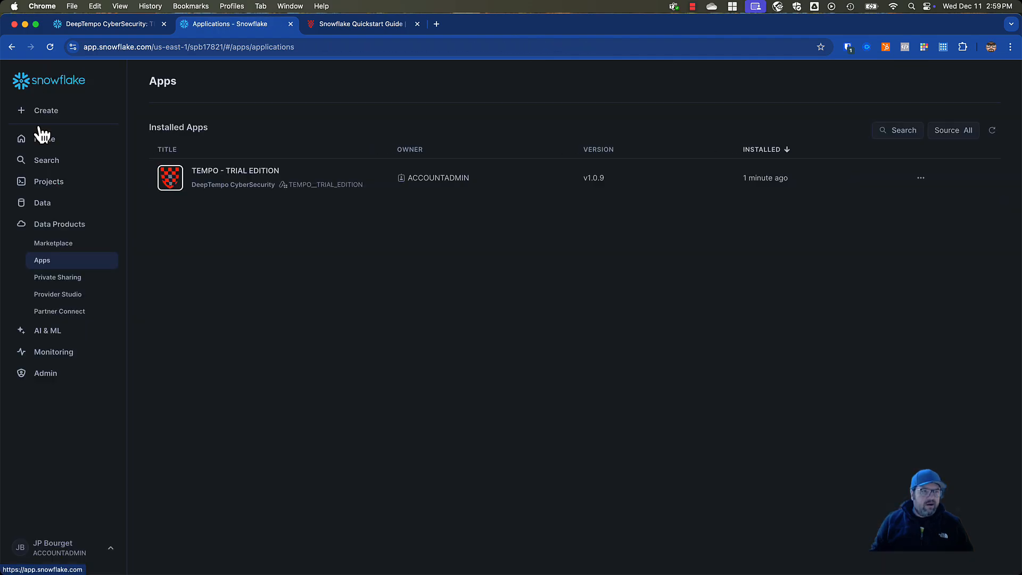
click(43, 182)
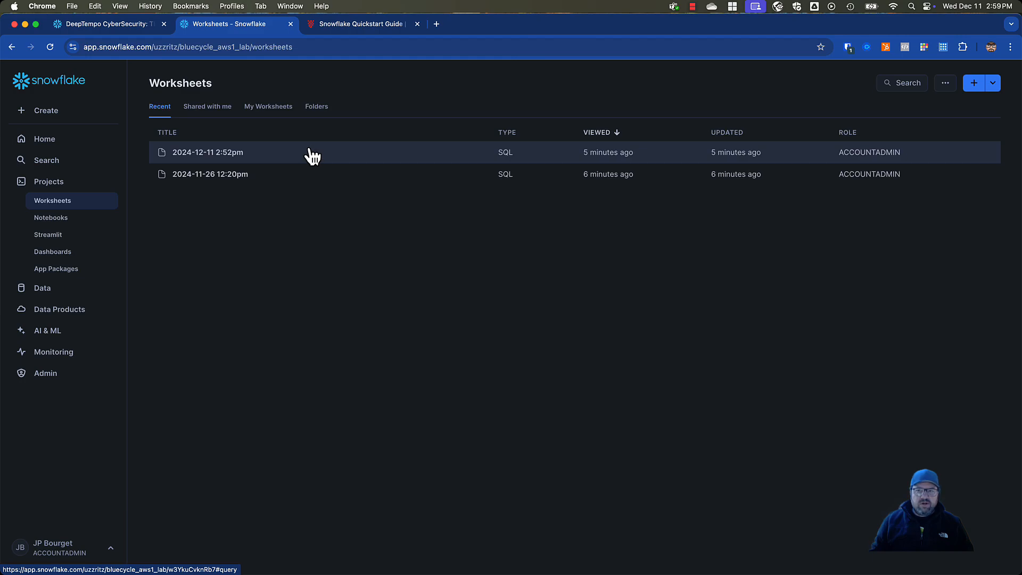
click(994, 88)
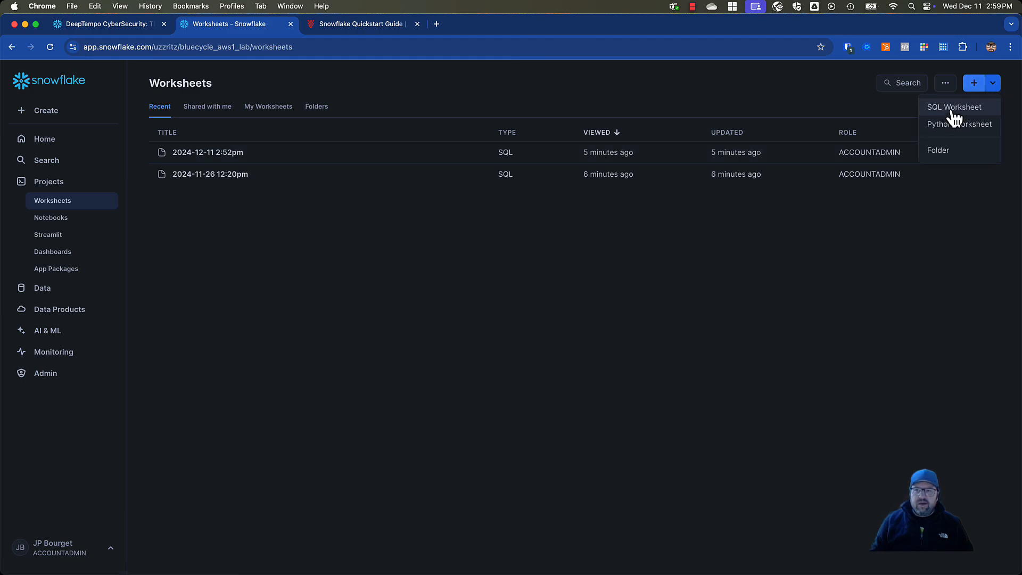
click(953, 109)
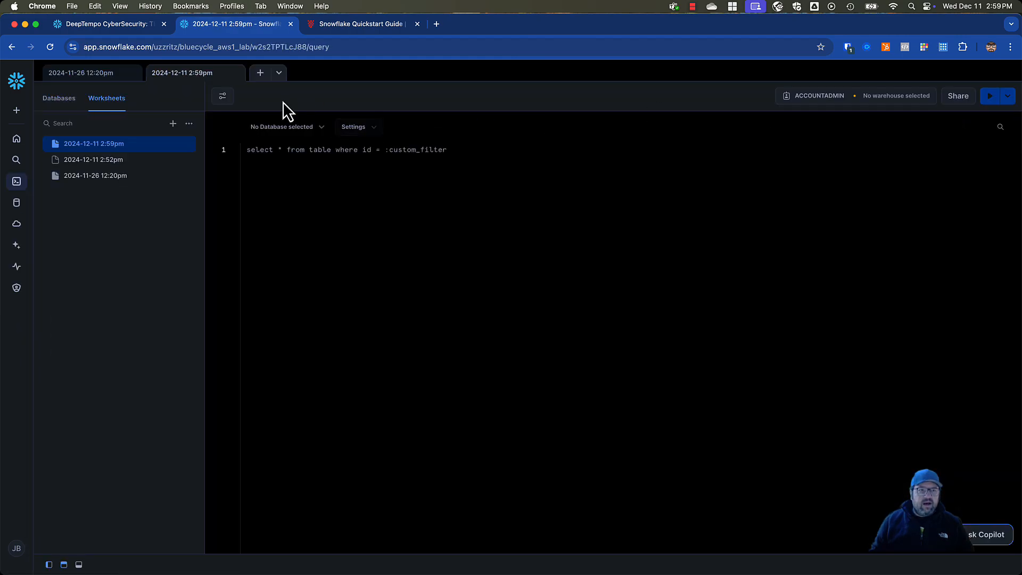
click(94, 177)
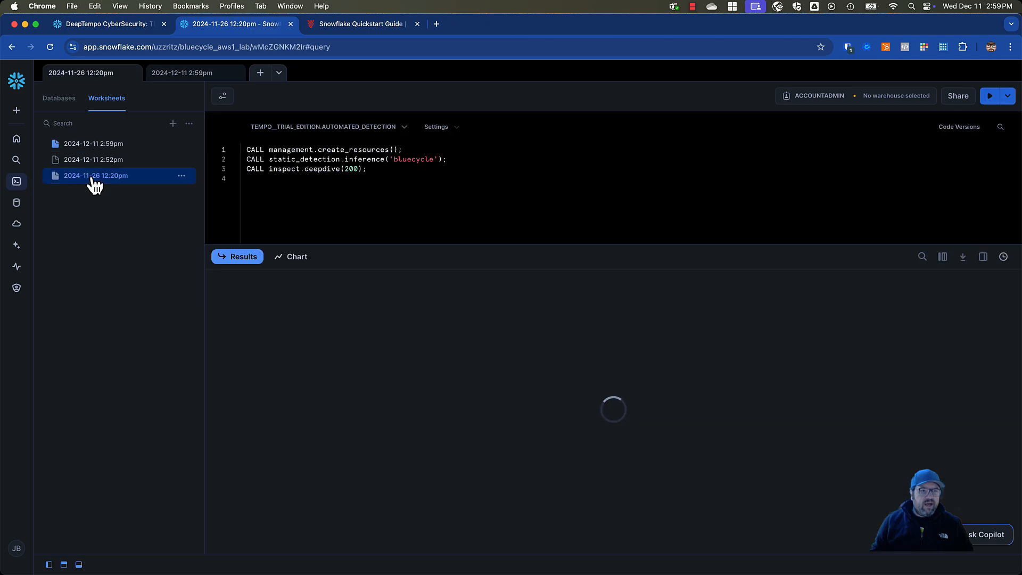
drag(410, 146, 242, 150)
key(super+c)
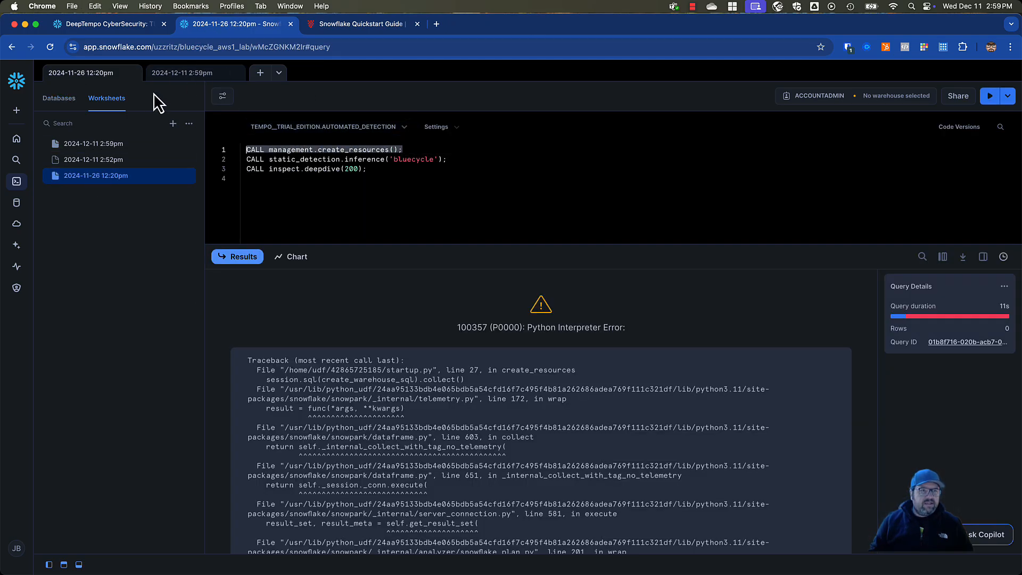
click(178, 74)
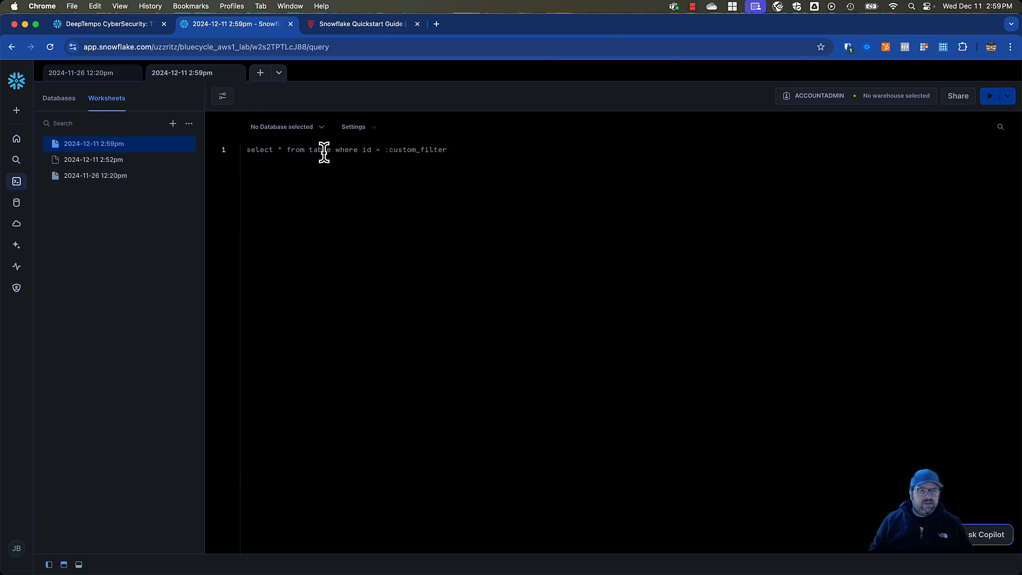
key(super+v)
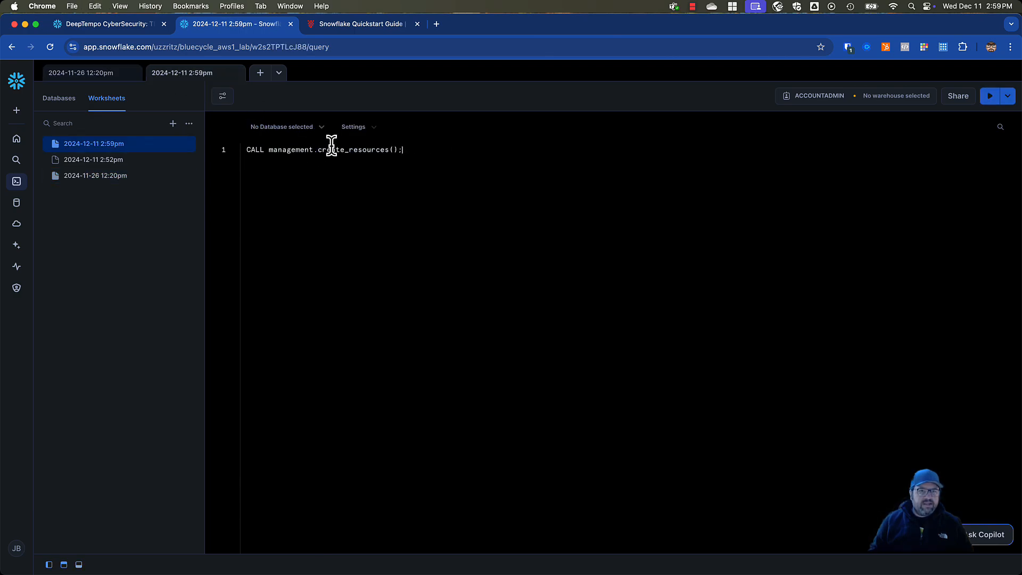
Set the worksheet's database to TEMPO__TRIAL_EDITION and its warehouse to TEMPO, and run the create_resources statement
click(300, 134)
click(296, 207)
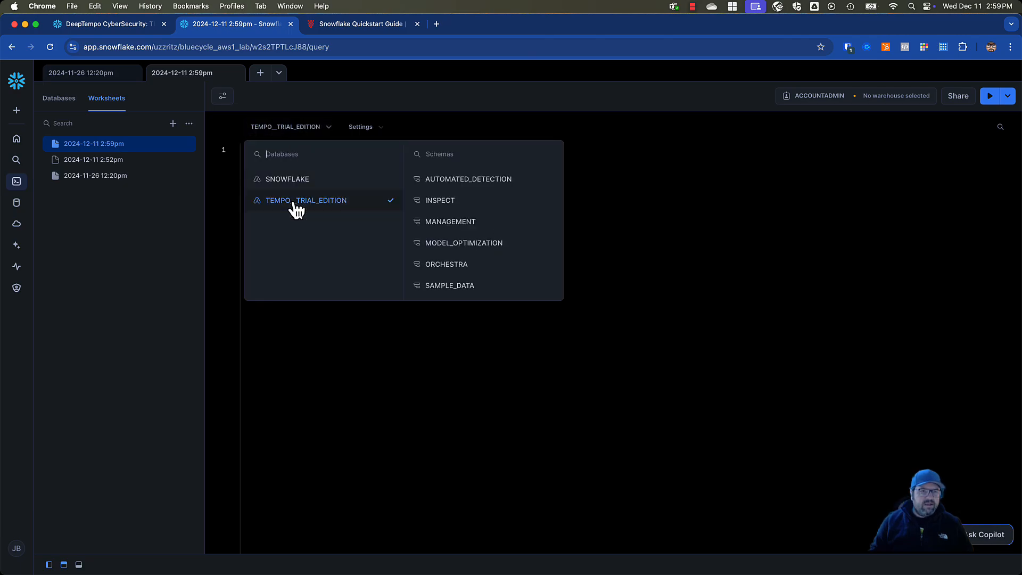
click(656, 160)
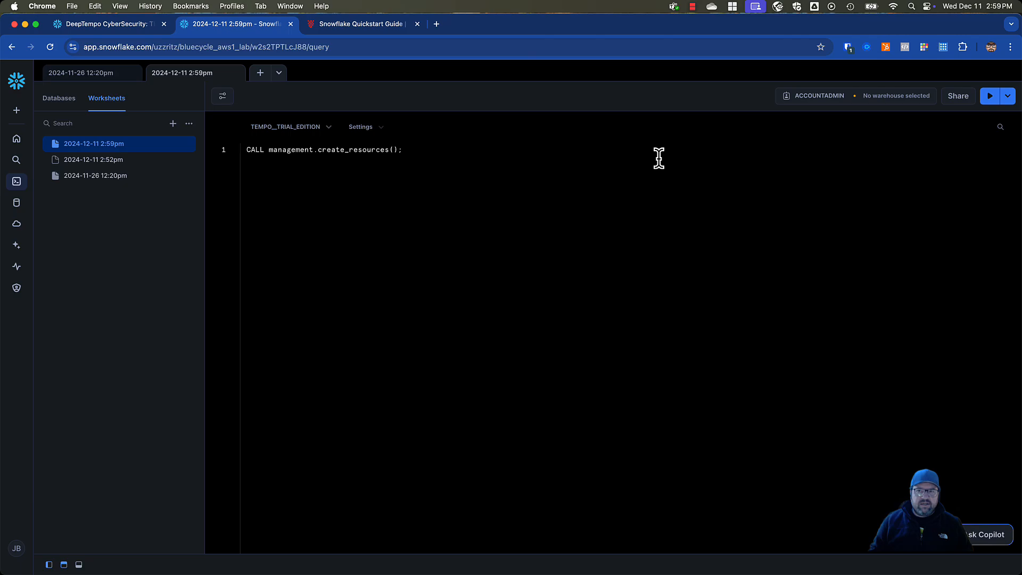
click(899, 100)
click(815, 157)
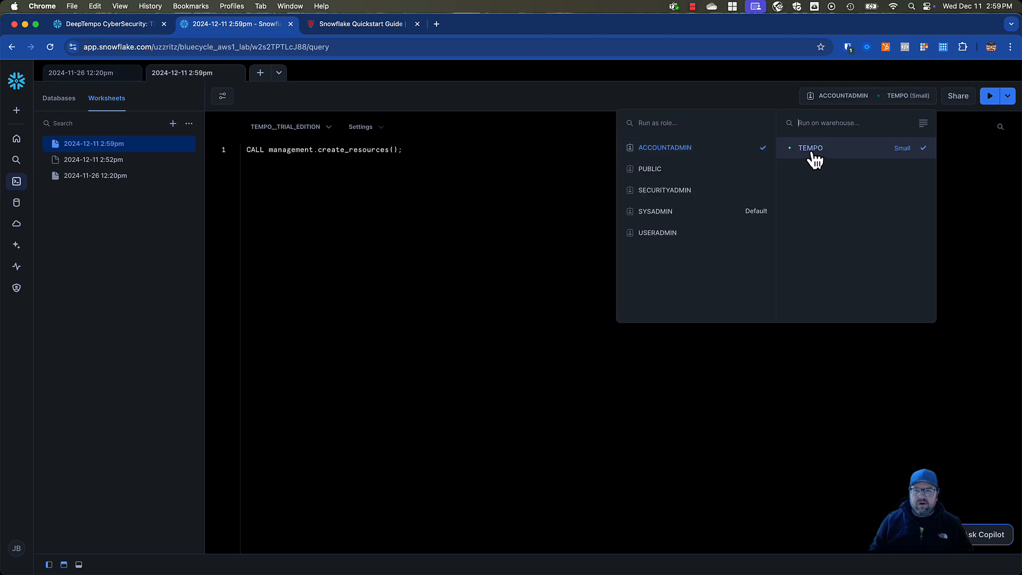
click(538, 241)
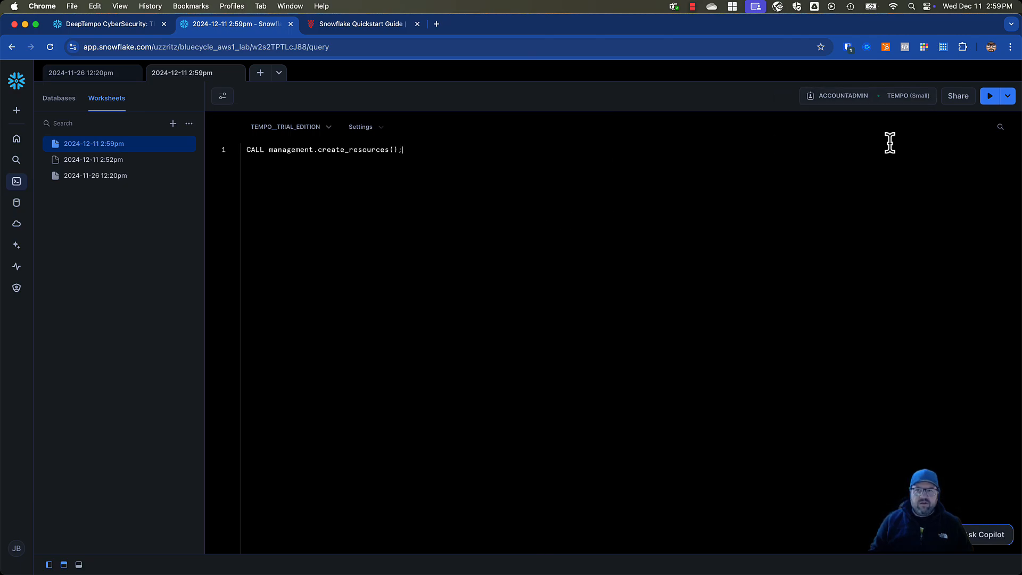
click(990, 101)
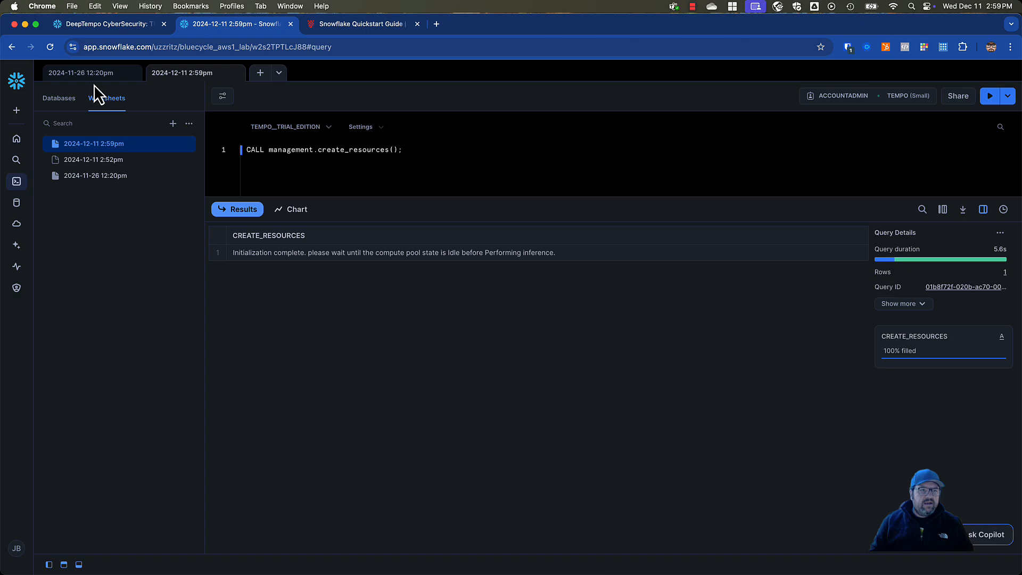
Review the Select Database, Resource Management and Detection sections of the DeepTempo quickstart guide, including the static inference call's service name parameter
click(357, 28)
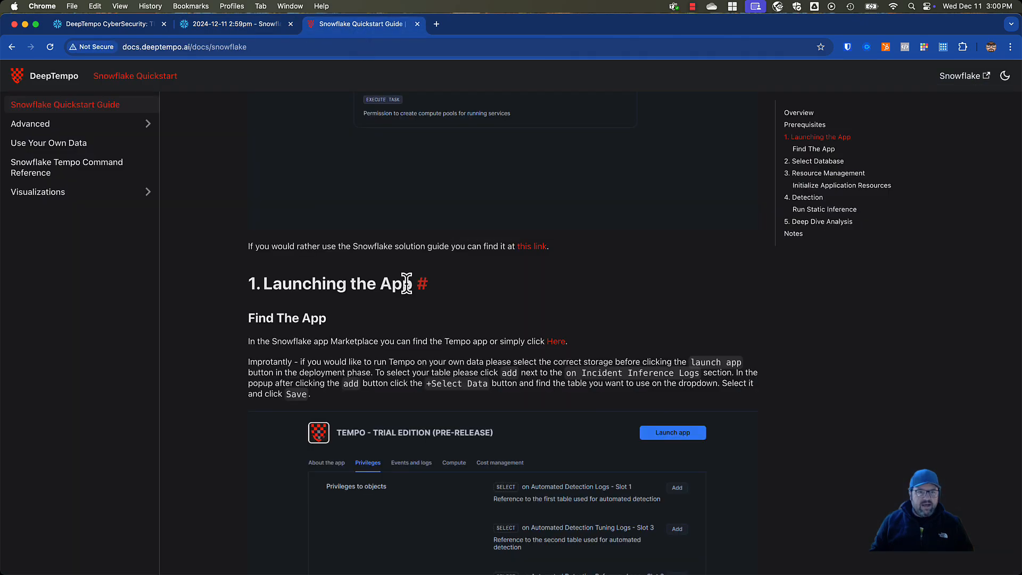
scroll(406, 285, down, 5)
scroll(407, 292, up, 1)
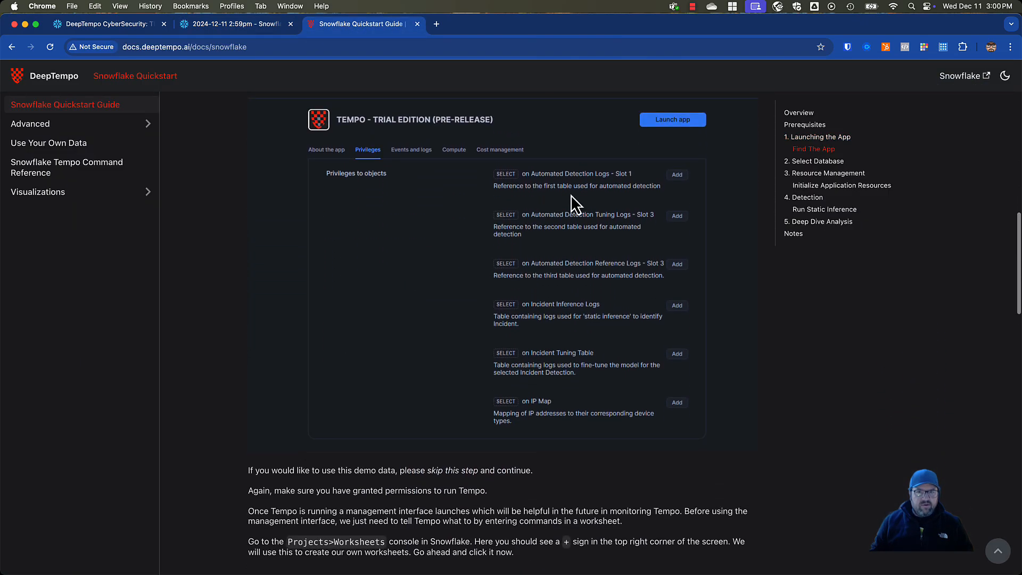
scroll(404, 299, down, 7)
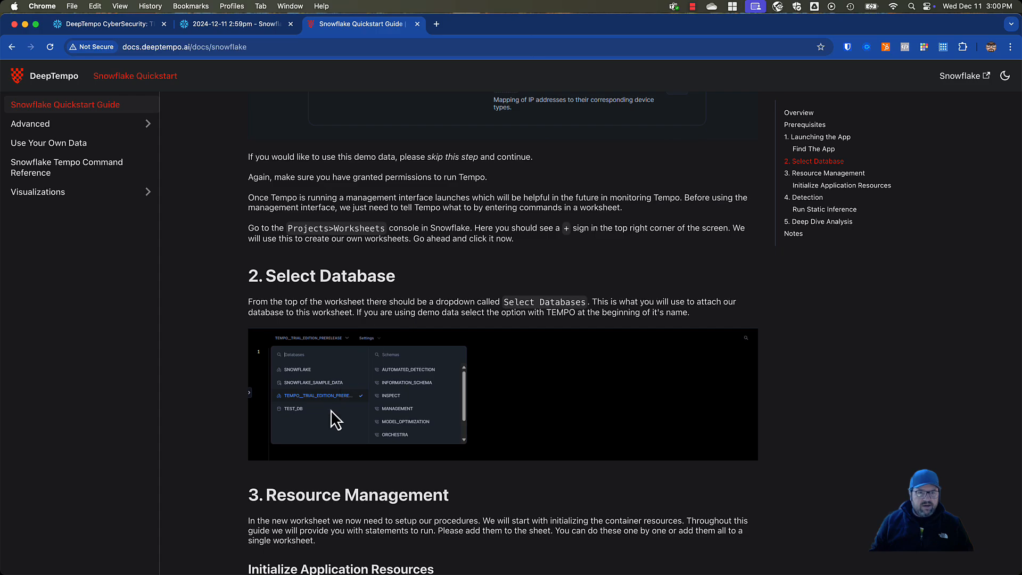
scroll(334, 417, down, 5)
scroll(334, 394, down, 1)
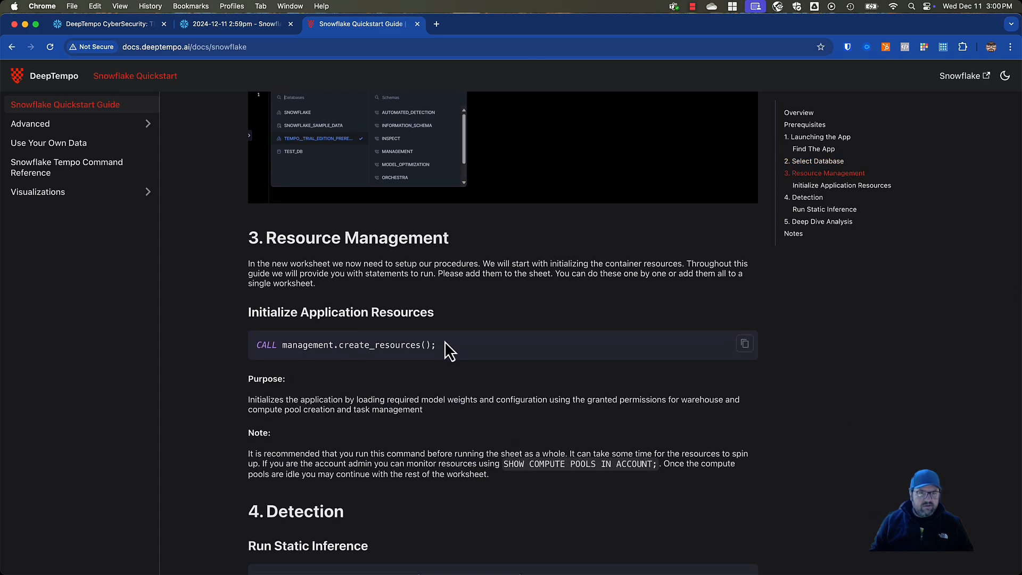
drag(445, 343, 253, 353)
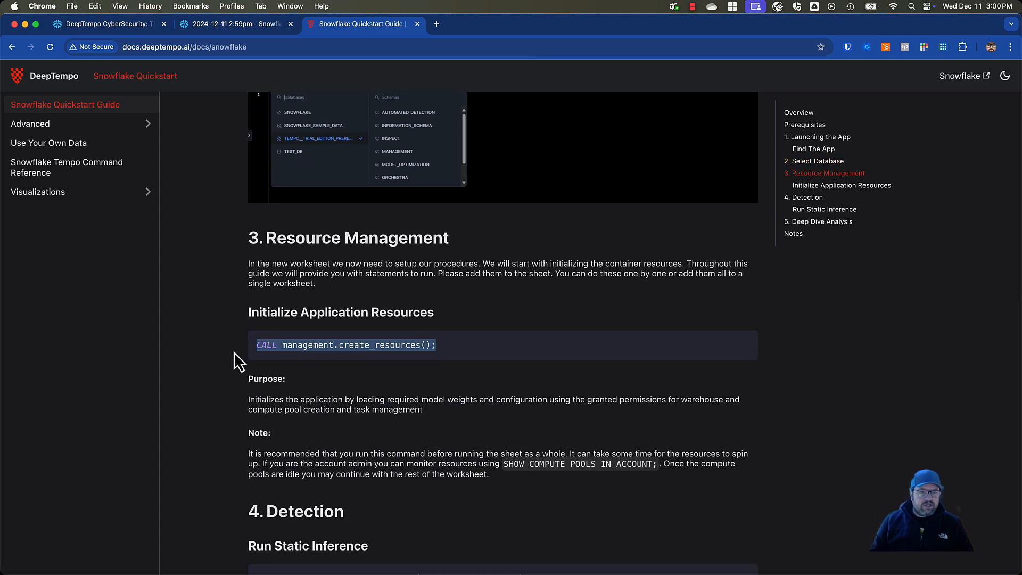
scroll(234, 352, down, 4)
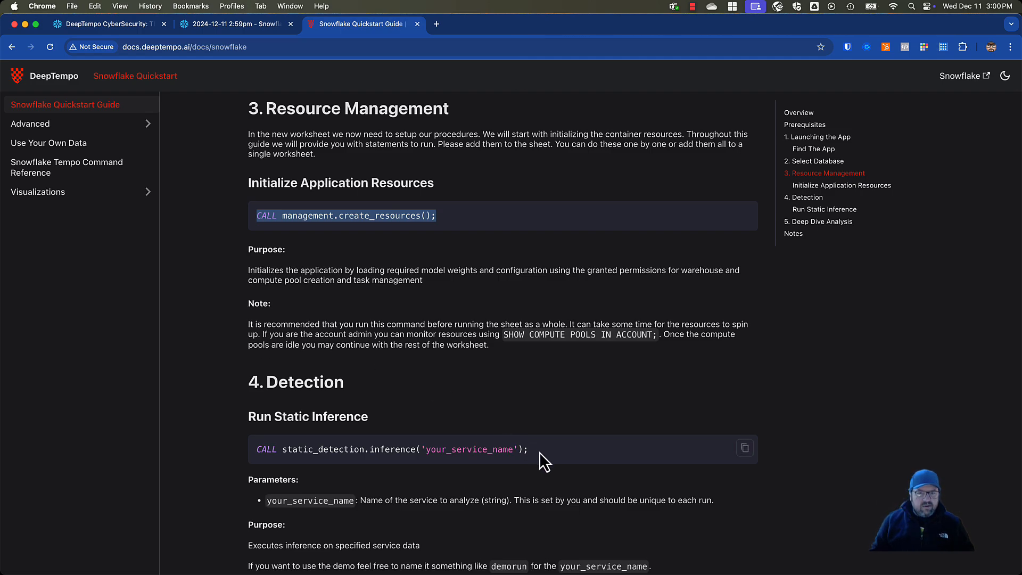
drag(538, 452, 334, 452)
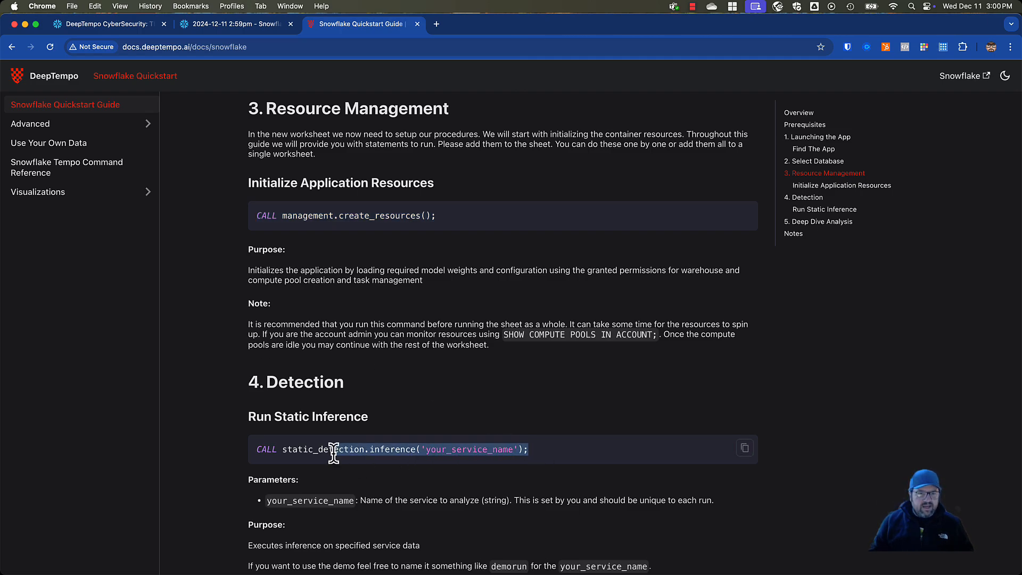
scroll(306, 222, down, 3)
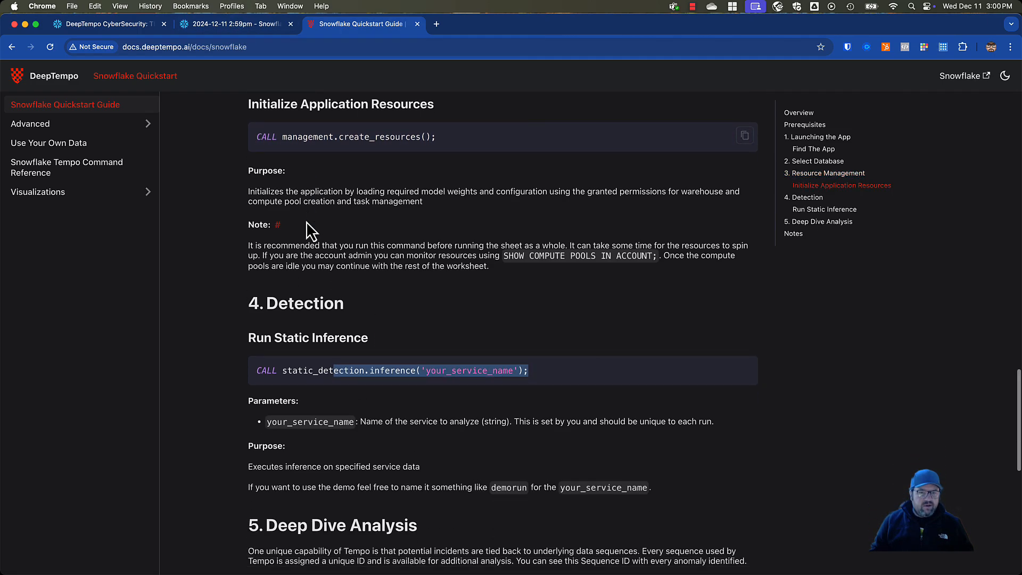
double_click(474, 370)
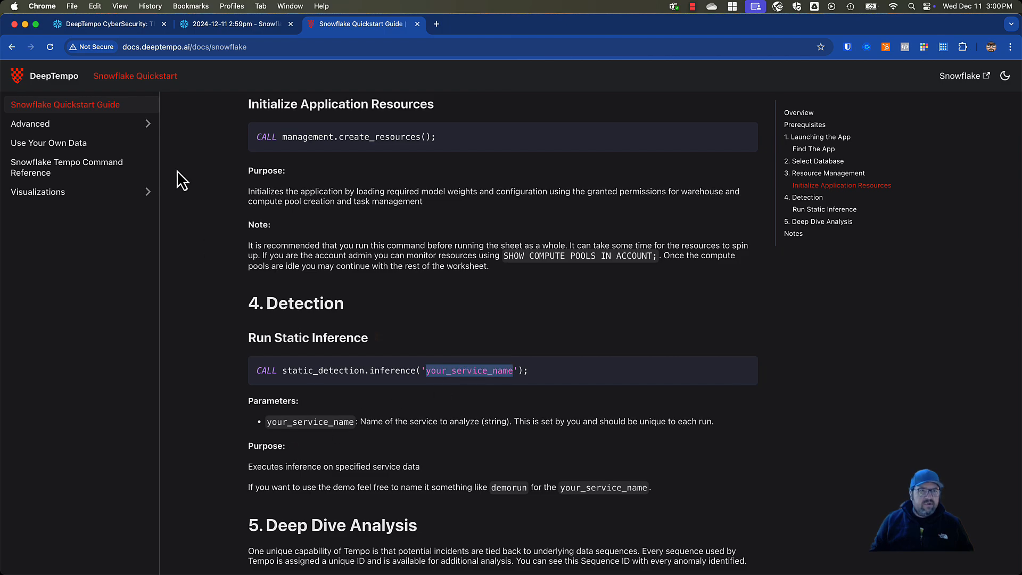
click(124, 31)
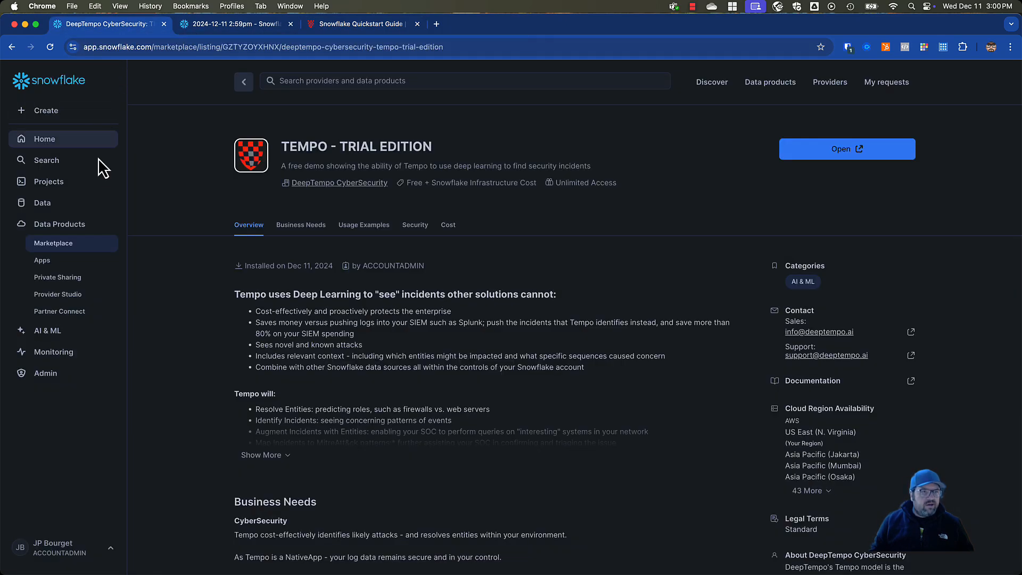
click(209, 30)
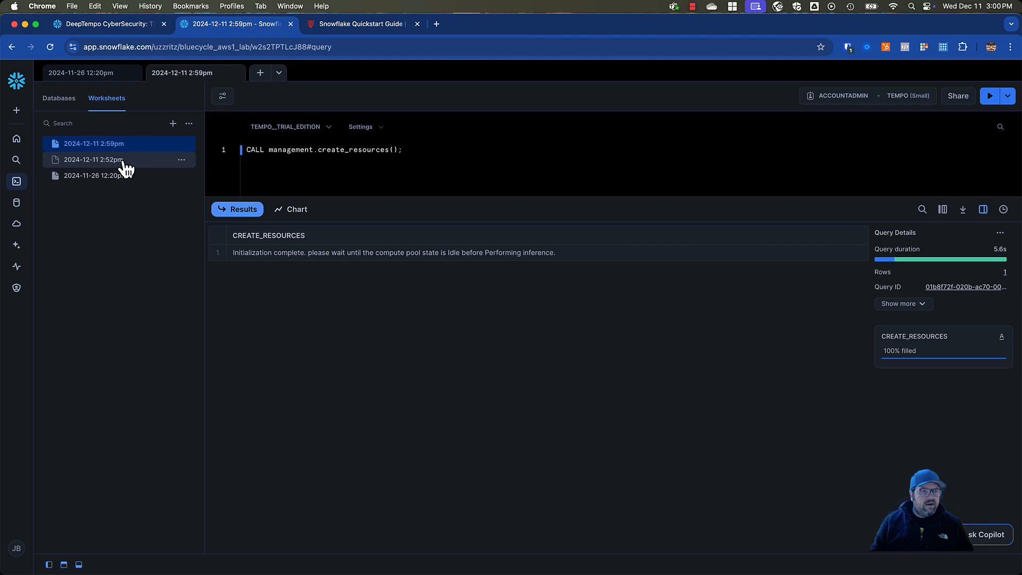
click(104, 76)
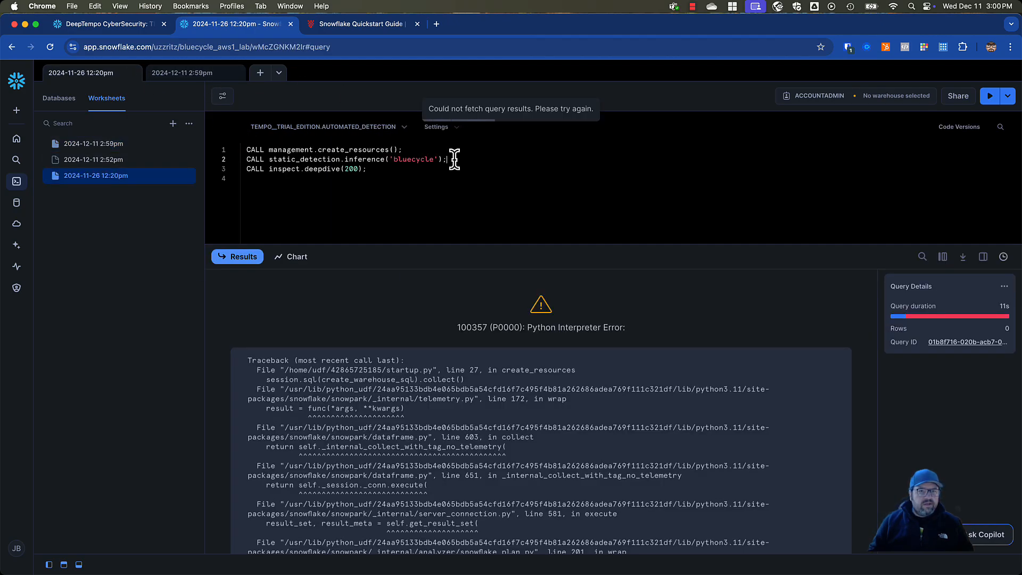
drag(449, 160, 242, 159)
key(super+c)
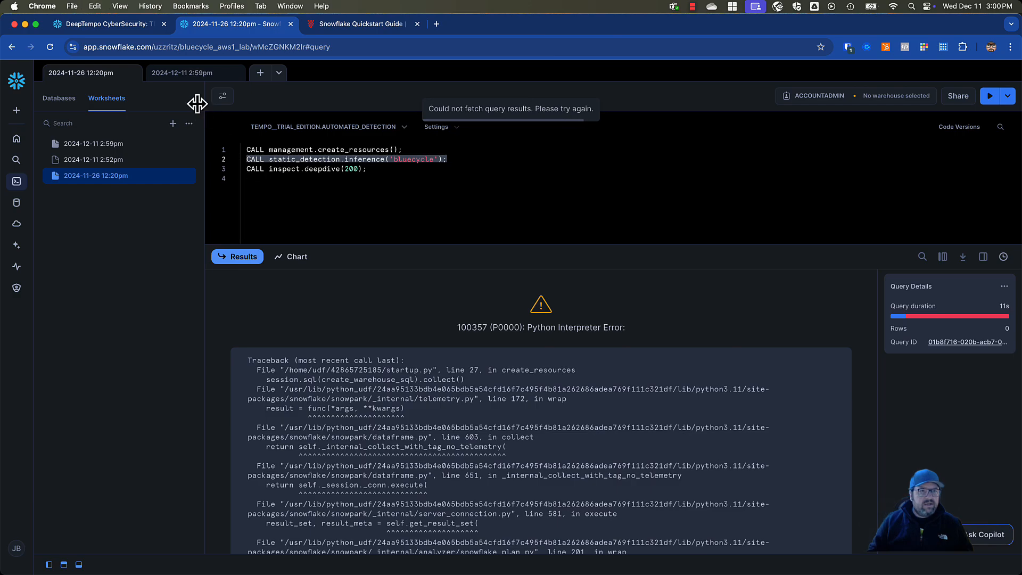
click(193, 74)
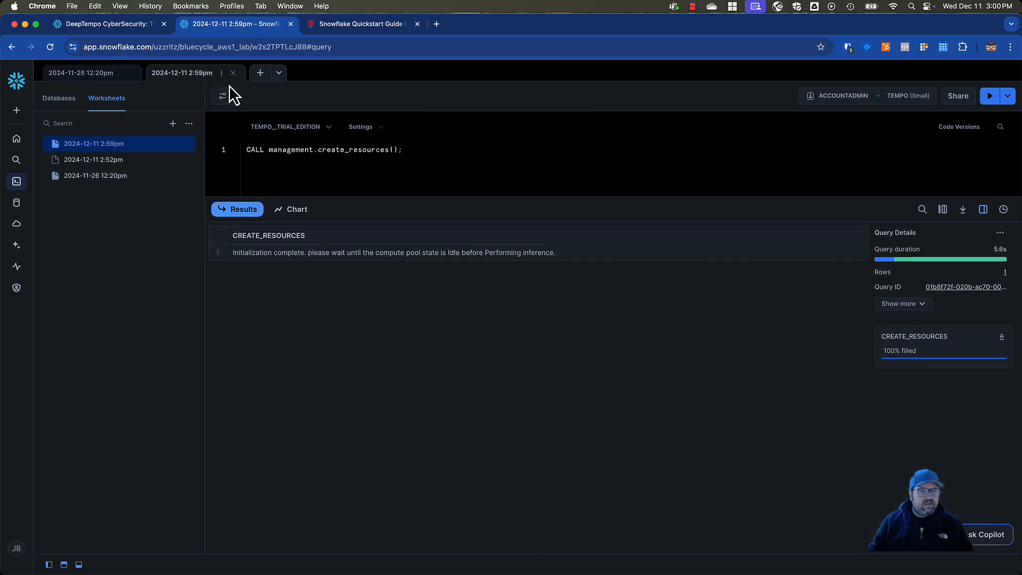
click(414, 148)
key(super+v)
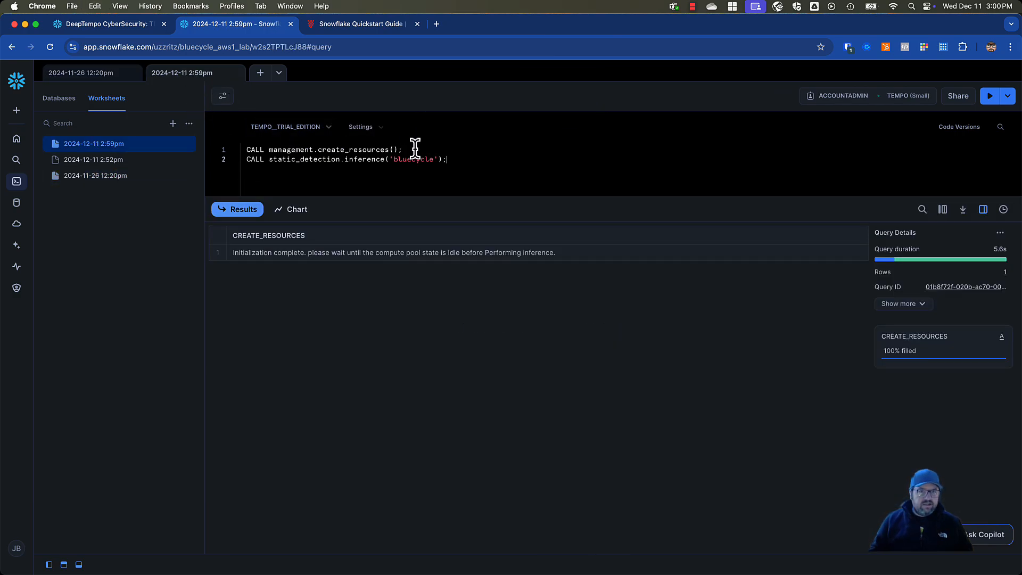
click(991, 99)
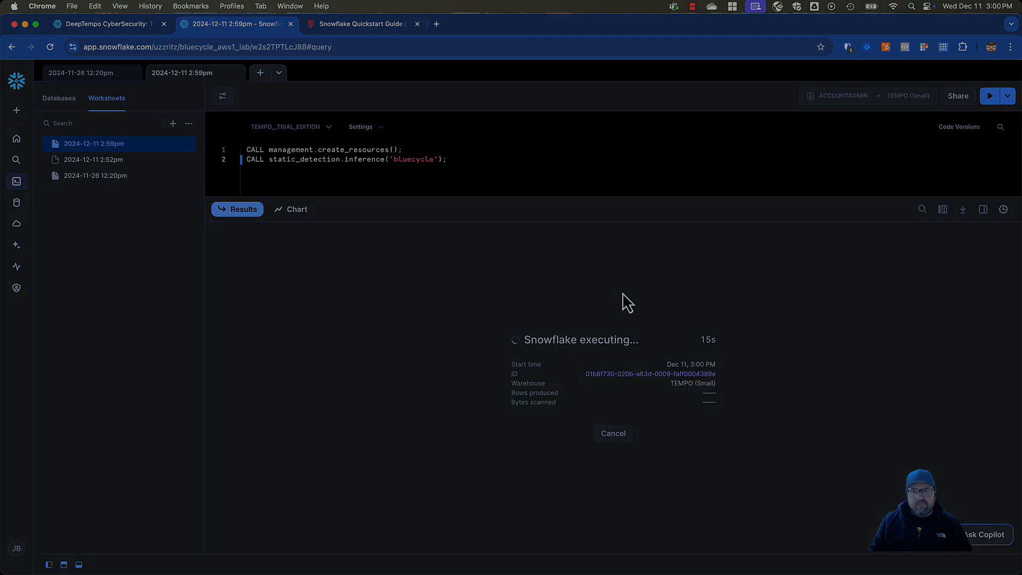
click(692, 7)
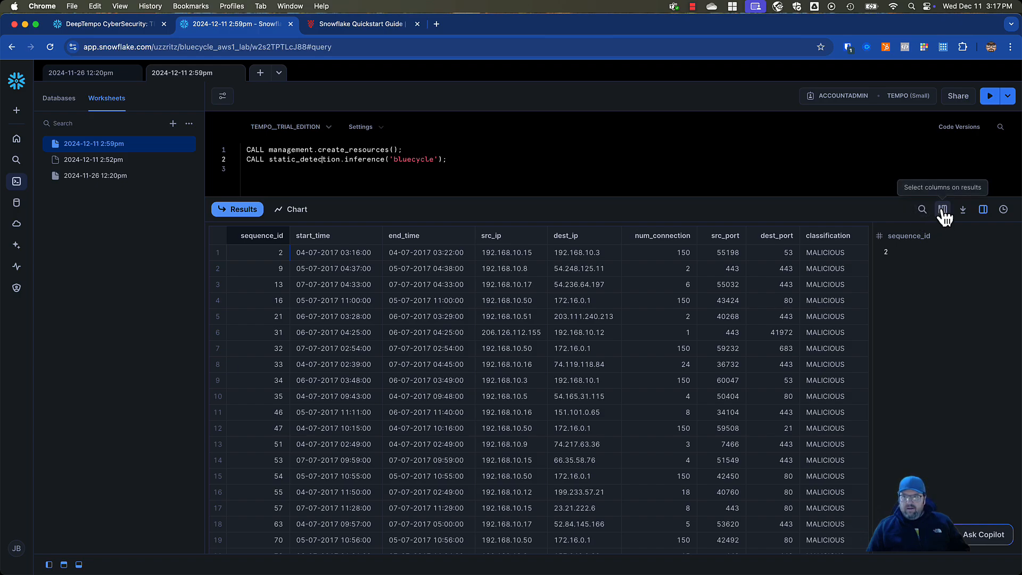
Check the inference run's duration in the query history, and close the history and details panes to show the full results table
click(983, 211)
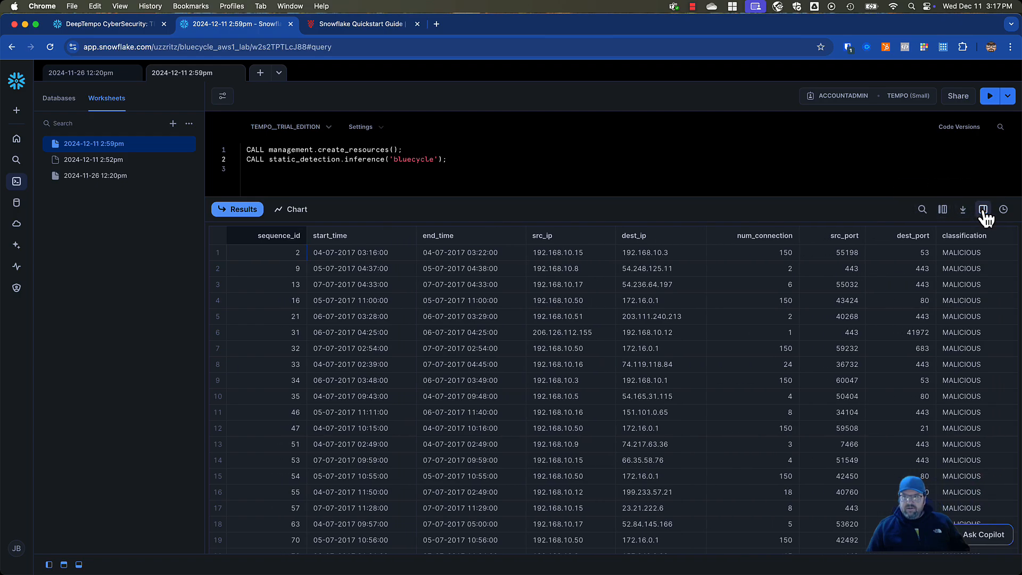
click(983, 210)
click(1003, 210)
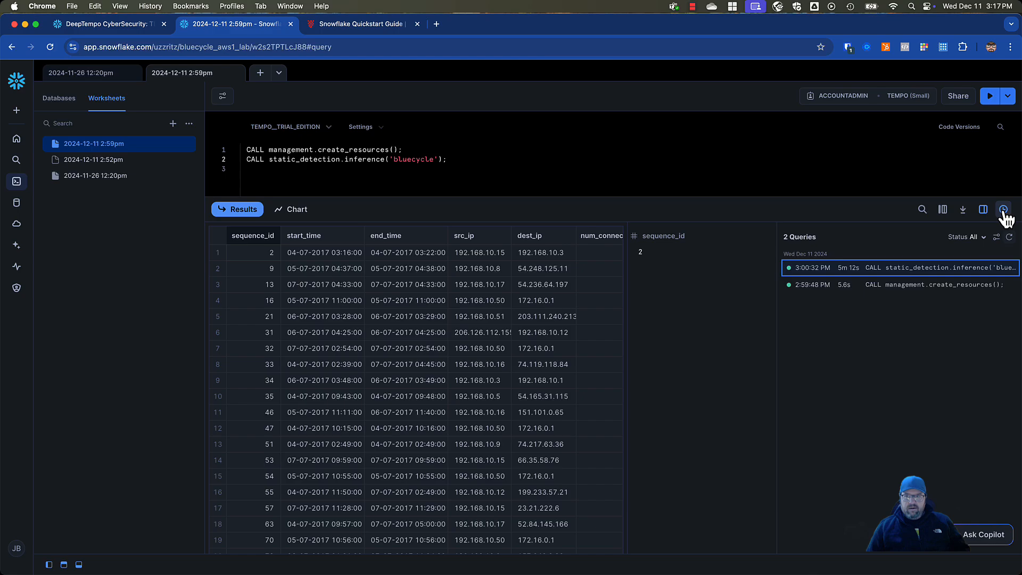
mouse_move(928, 274)
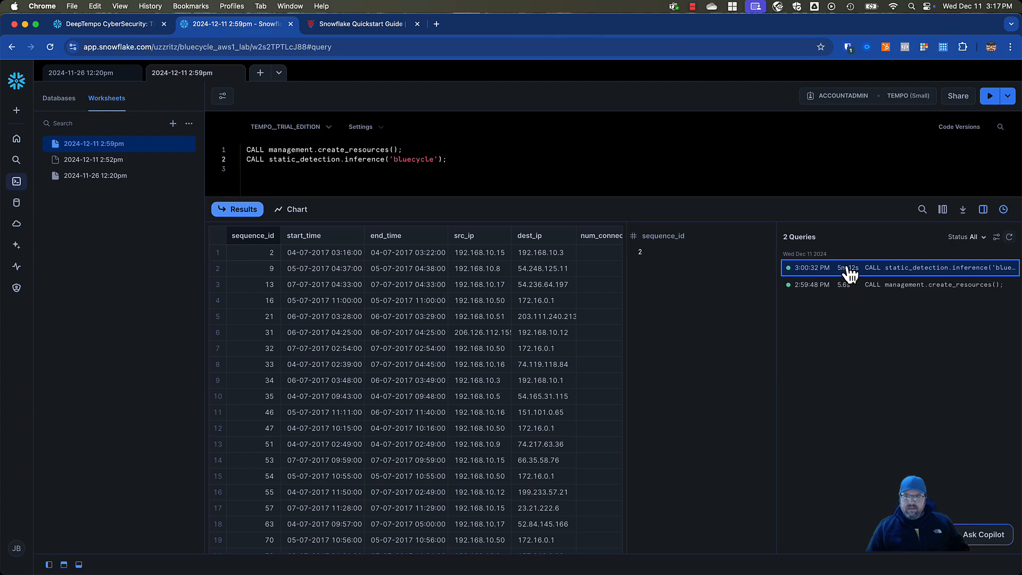
click(985, 210)
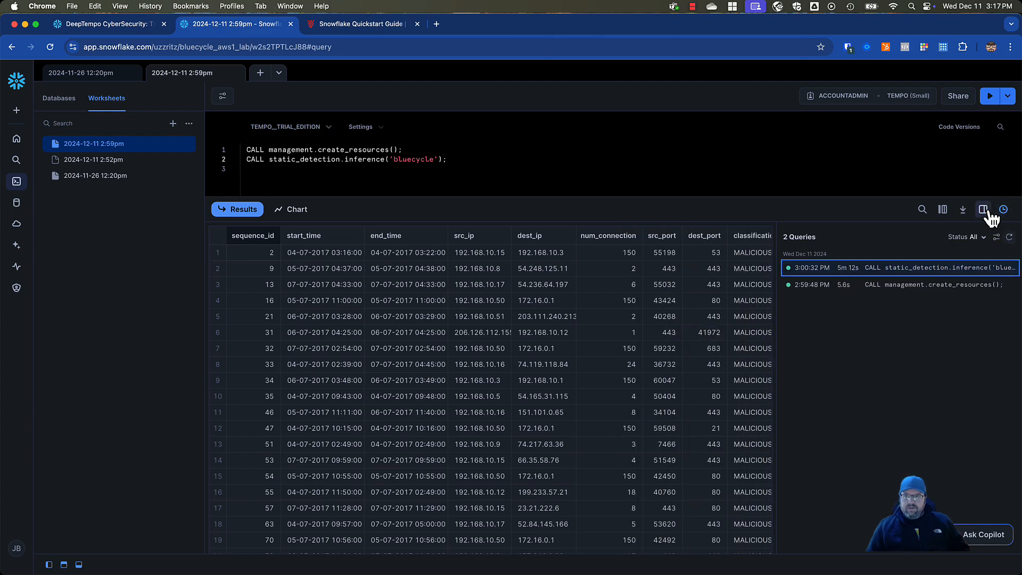
click(1003, 211)
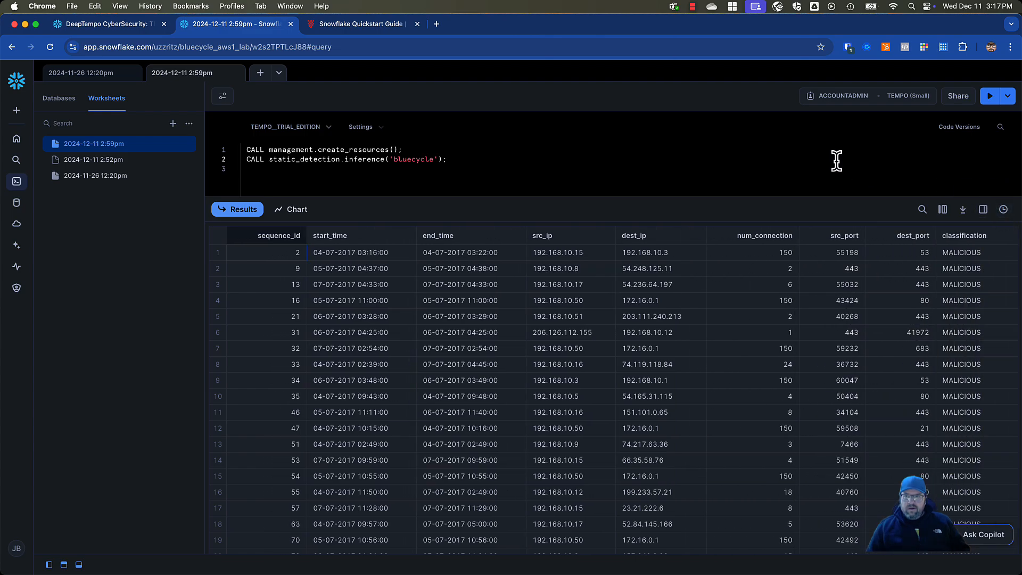
click(486, 162)
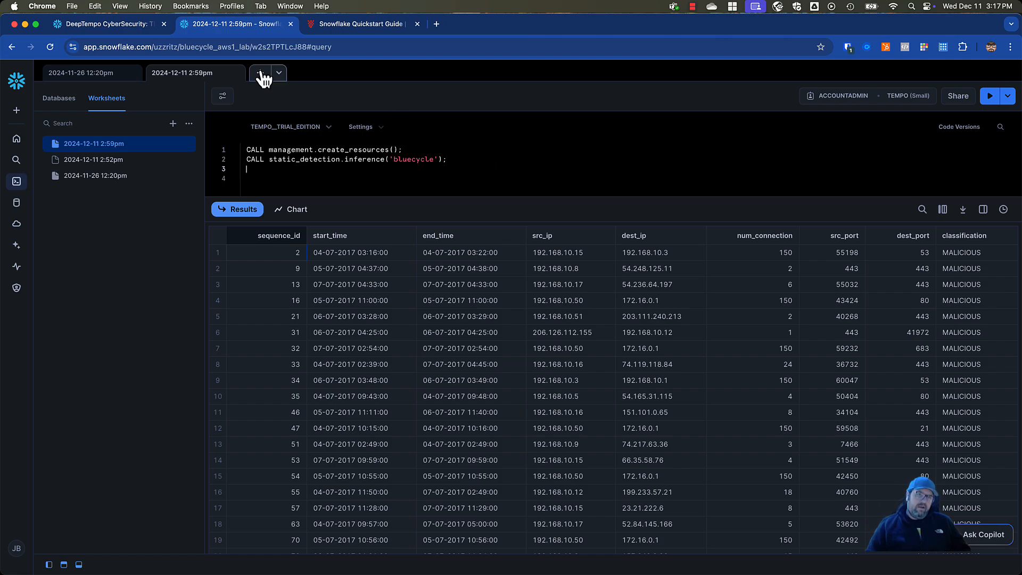
click(96, 79)
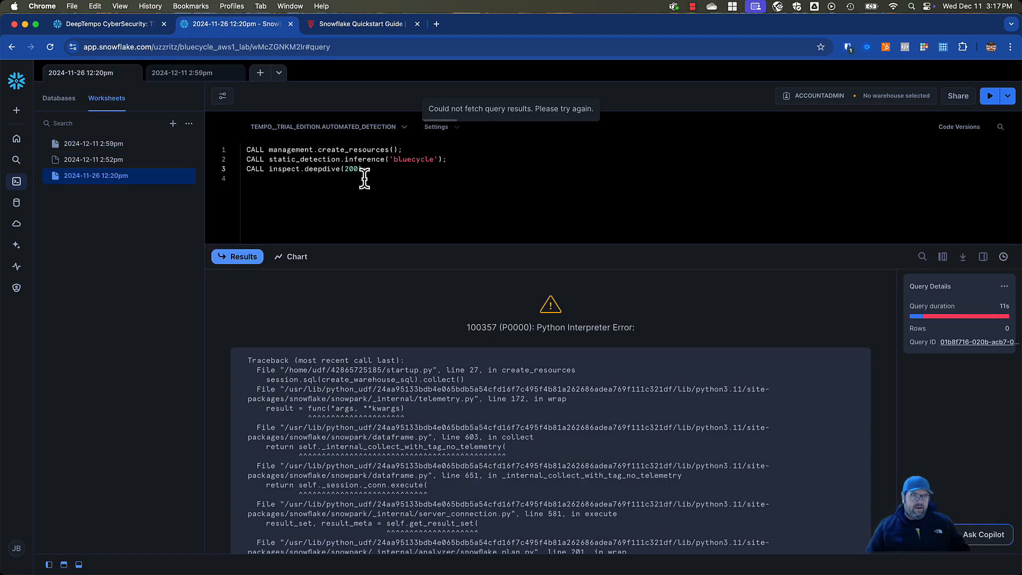
drag(371, 171, 244, 171)
key(super+c)
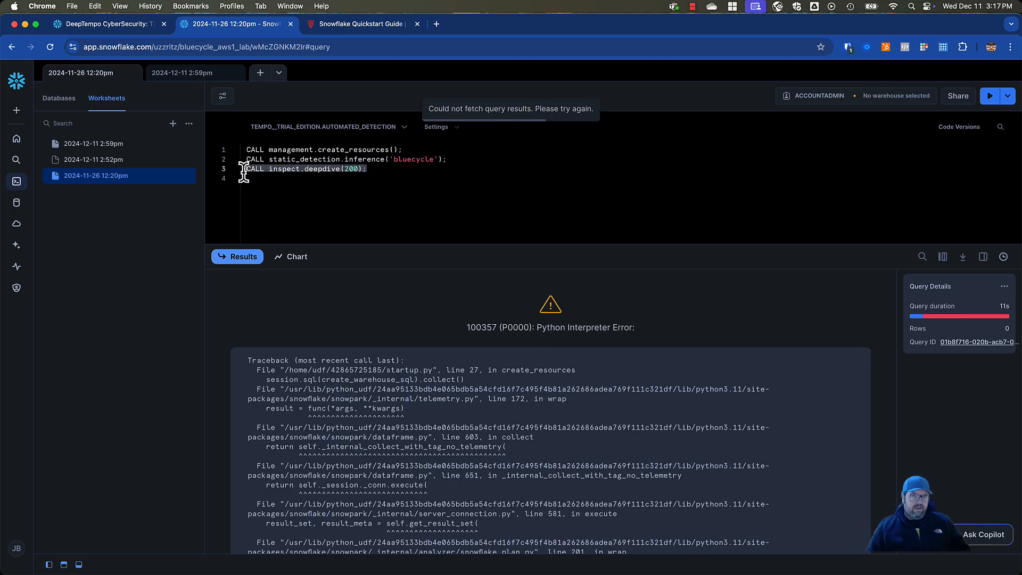
key(BackSpace)
key(super+z)
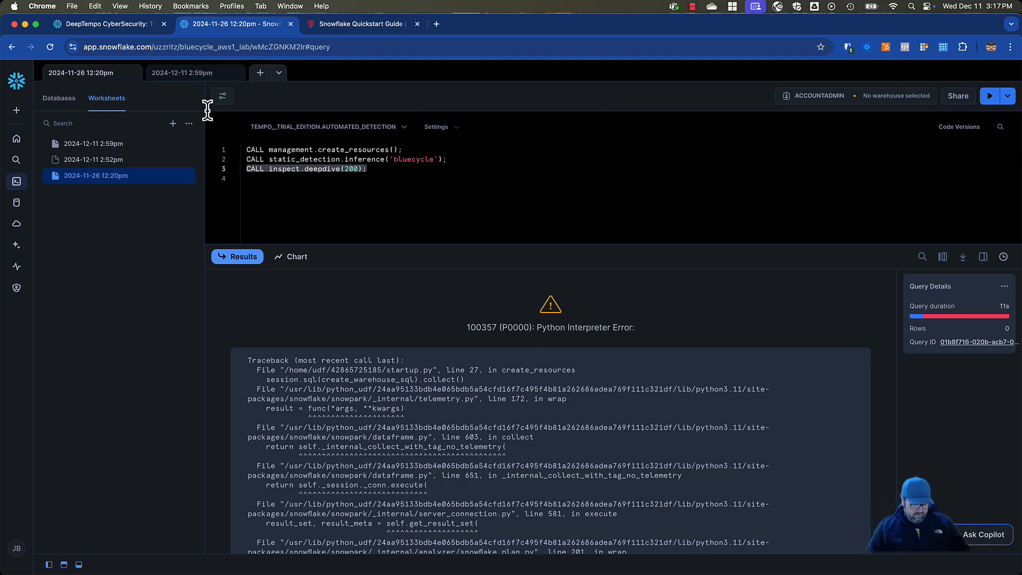
click(209, 77)
click(297, 169)
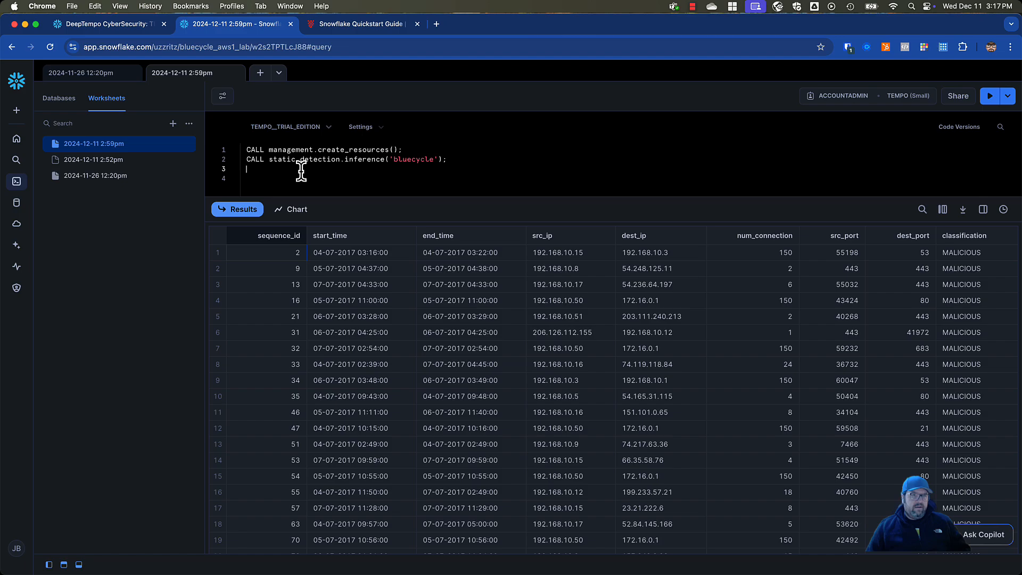
key(super+v)
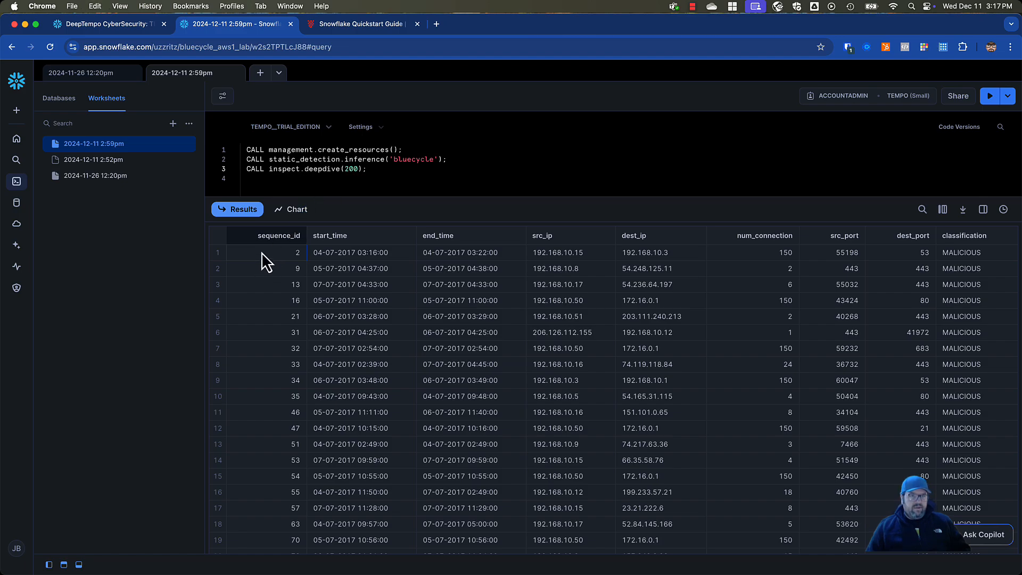
Change the deepdive call's sequence ID to 2 and run the statement
scroll(493, 314, down, 1)
scroll(494, 307, up, 1)
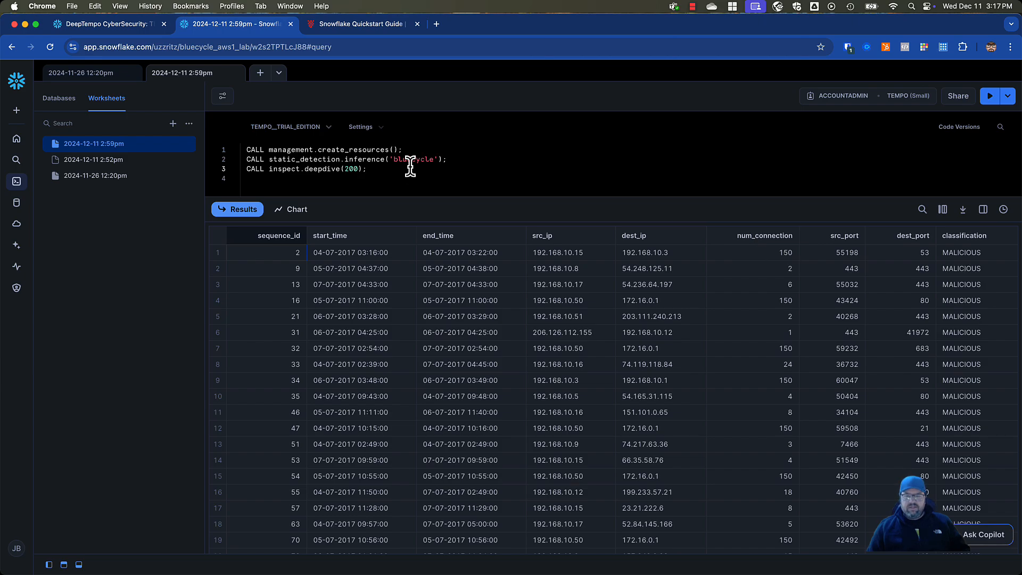
click(358, 169)
key(BackSpace)
key(BackSpace)
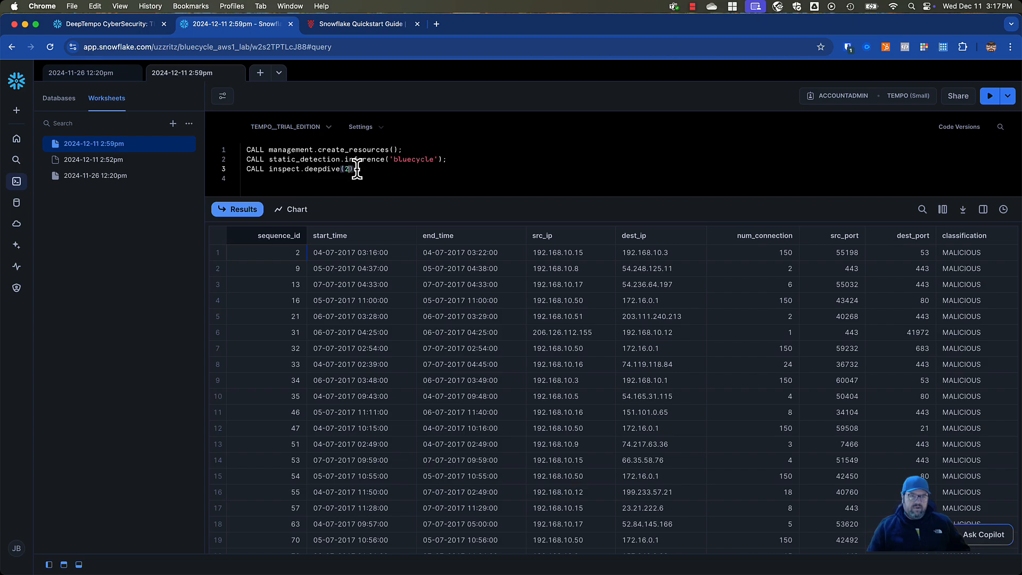
click(986, 100)
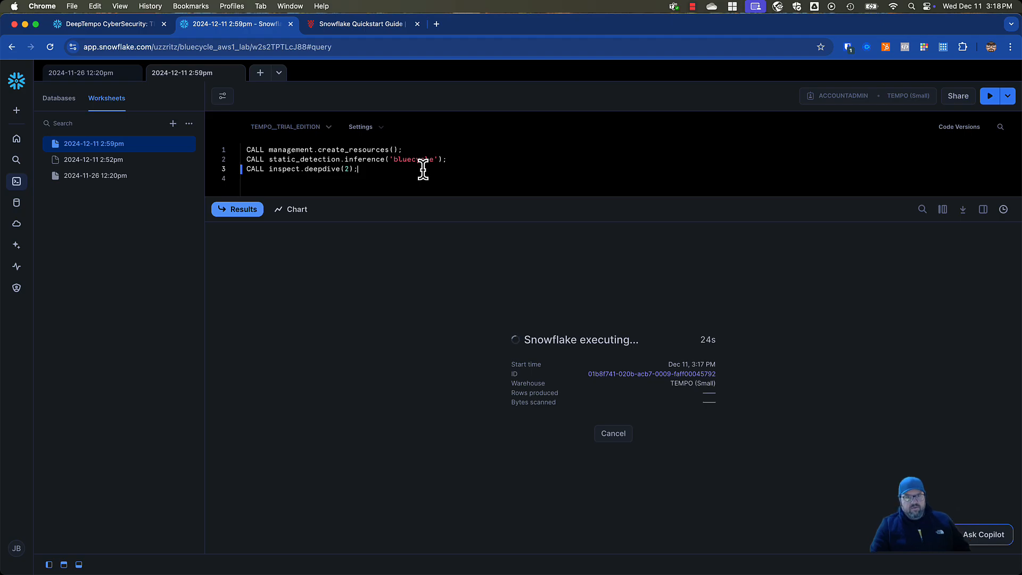
In the DeepTempo docs, review the Use Your Own Data page's features, device mapping and result fields, plus the Fine-tune Model page
click(368, 27)
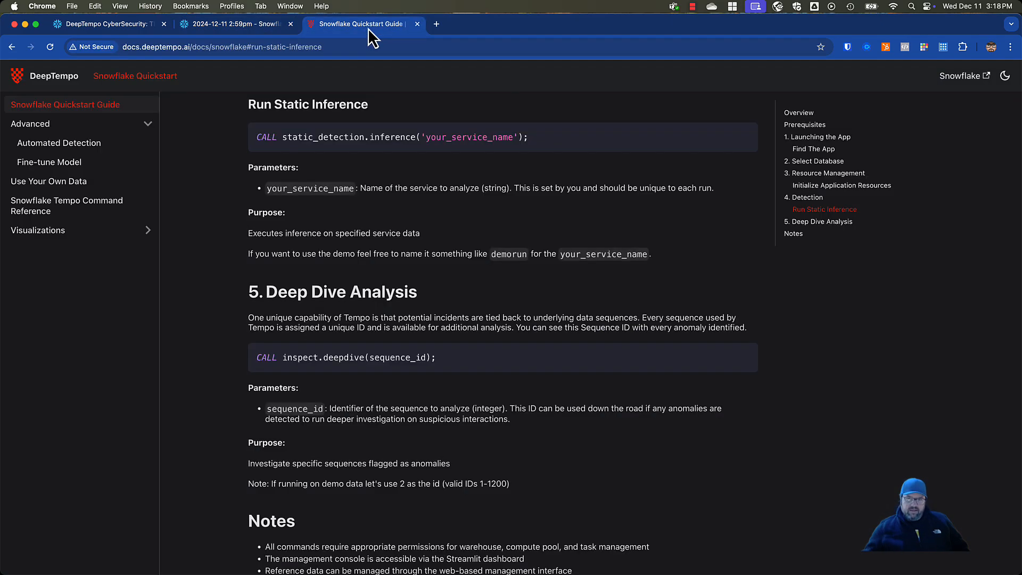
click(63, 182)
scroll(394, 329, down, 5)
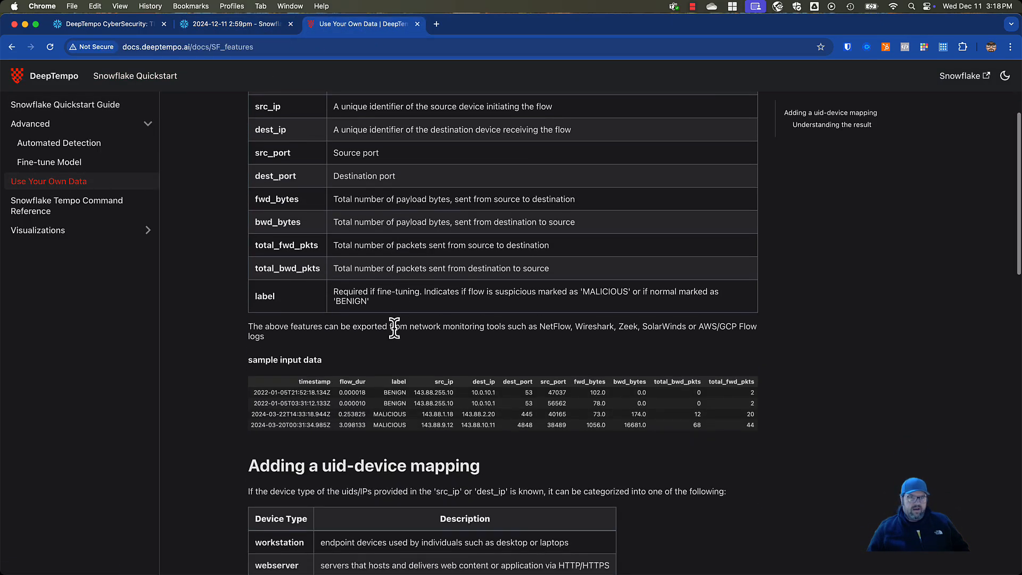
scroll(394, 328, up, 1)
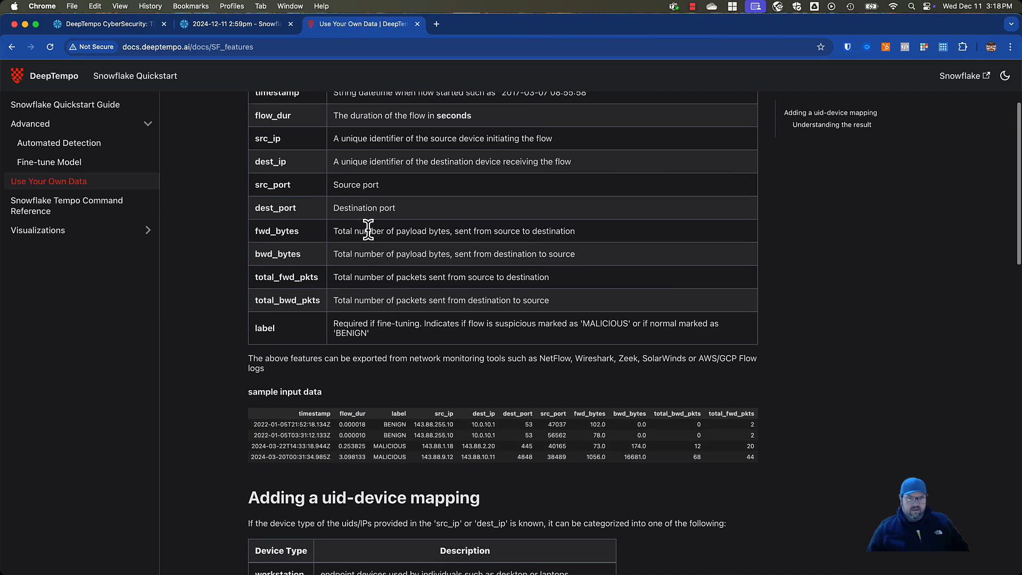
scroll(324, 118, up, 1)
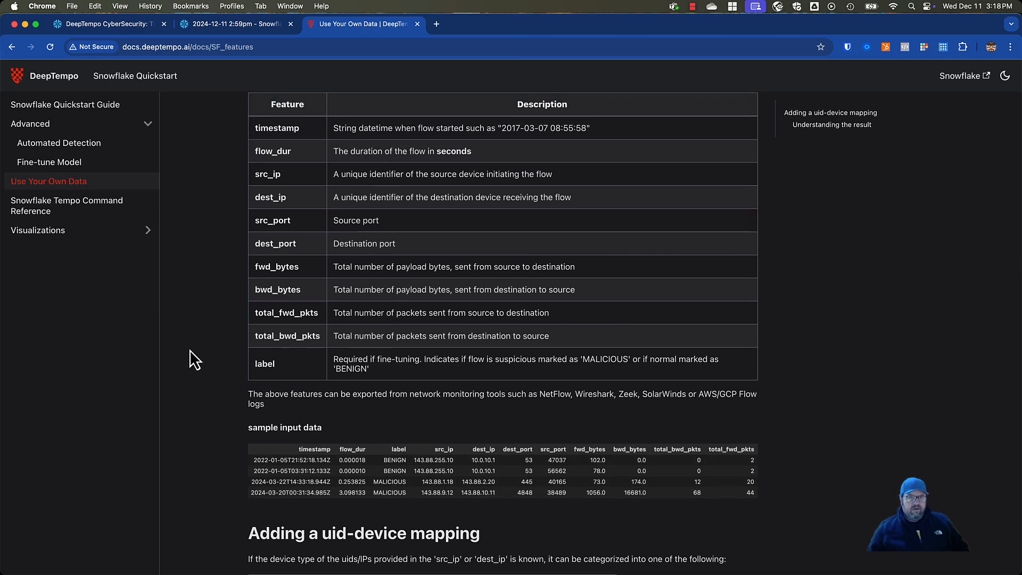
scroll(190, 352, down, 5)
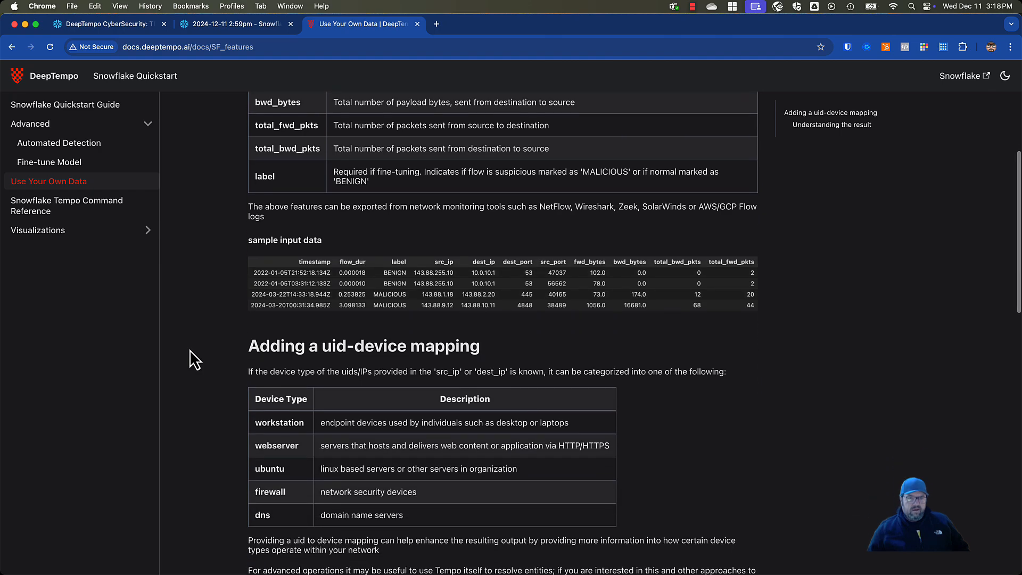
scroll(190, 349, down, 3)
scroll(190, 349, down, 12)
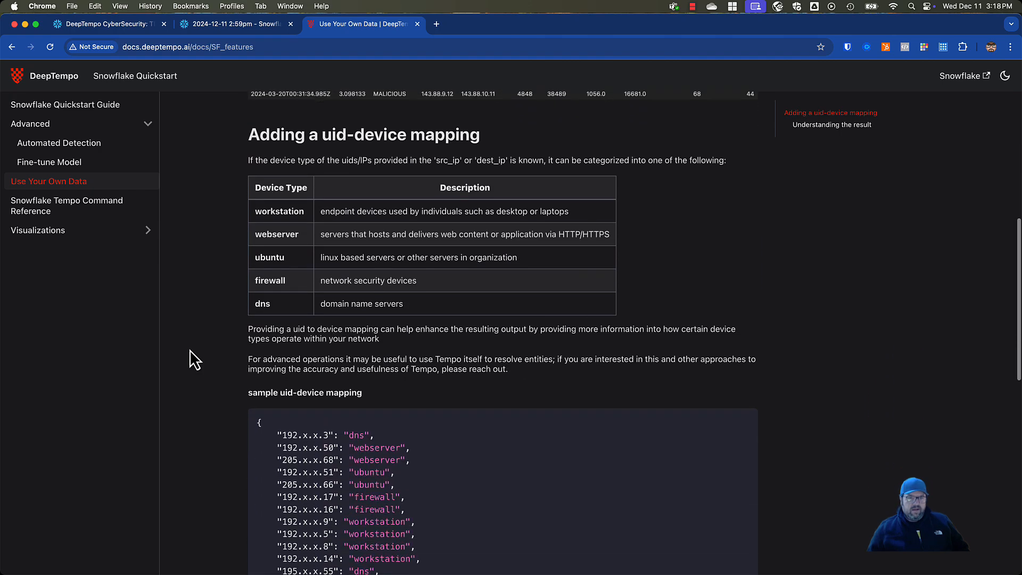
scroll(190, 350, down, 2)
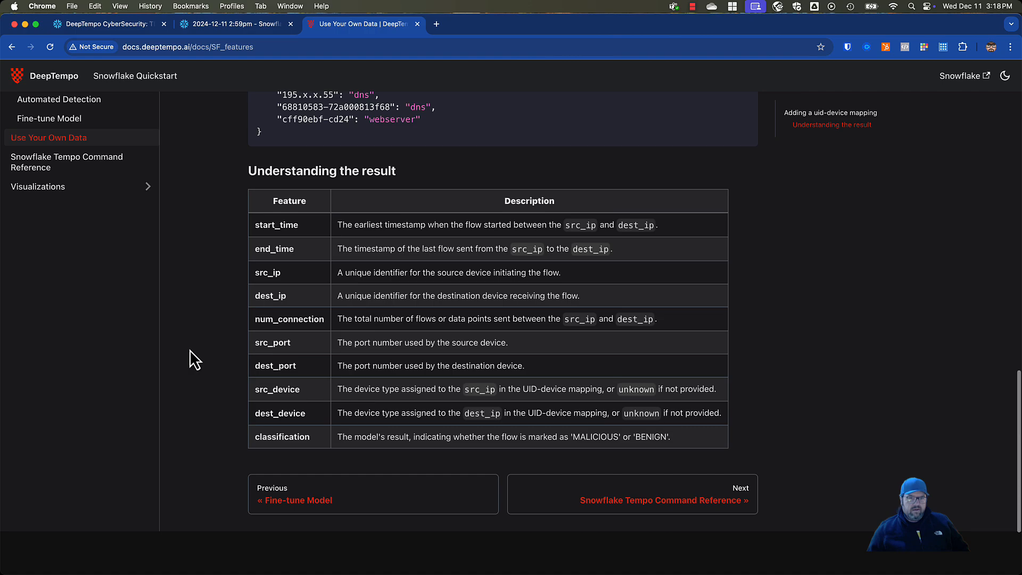
click(284, 500)
scroll(225, 389, down, 10)
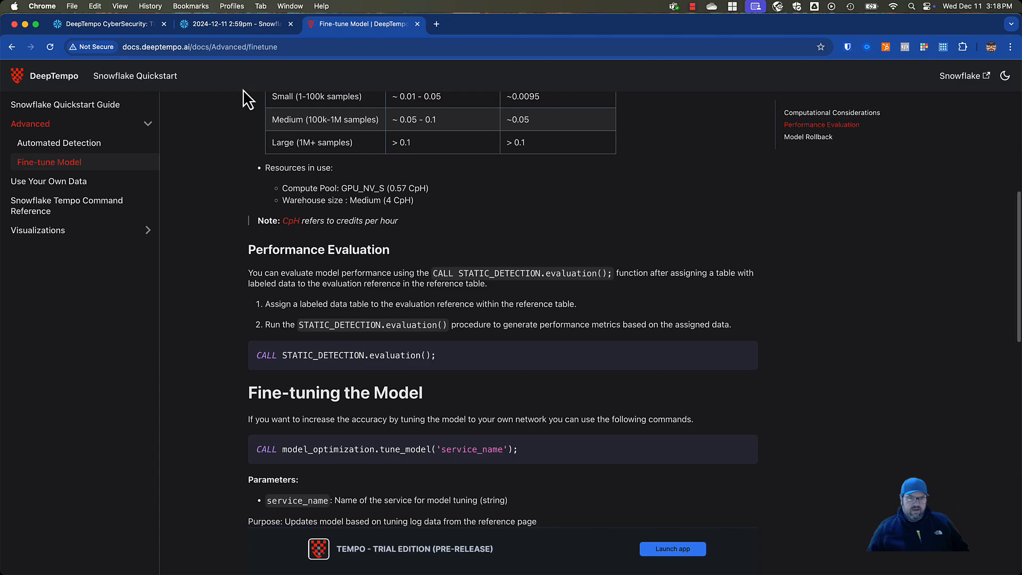
Return to the Snowflake worksheet and check the deepdive run's duration in the query history, closing the history when done
click(240, 30)
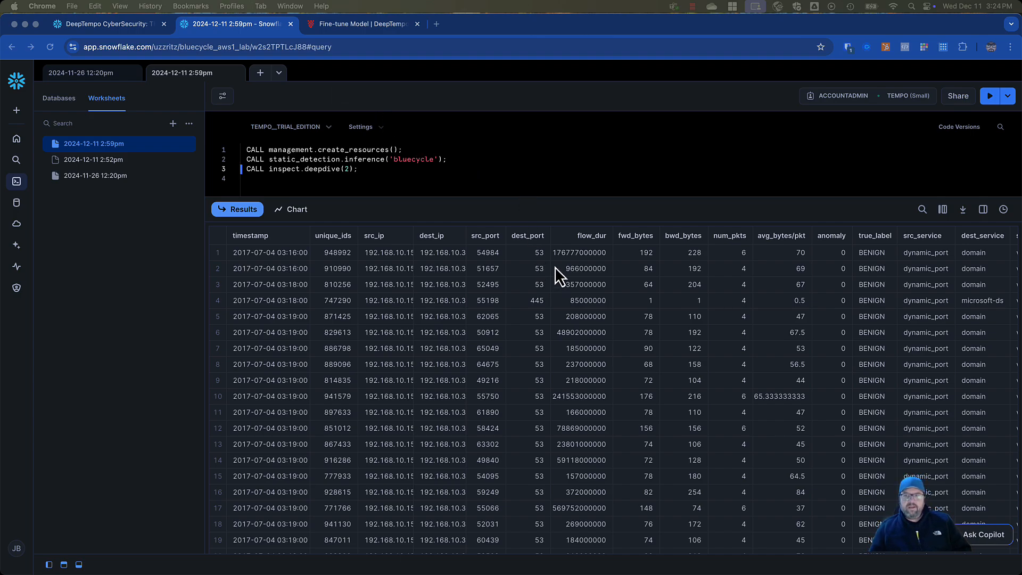
click(1003, 209)
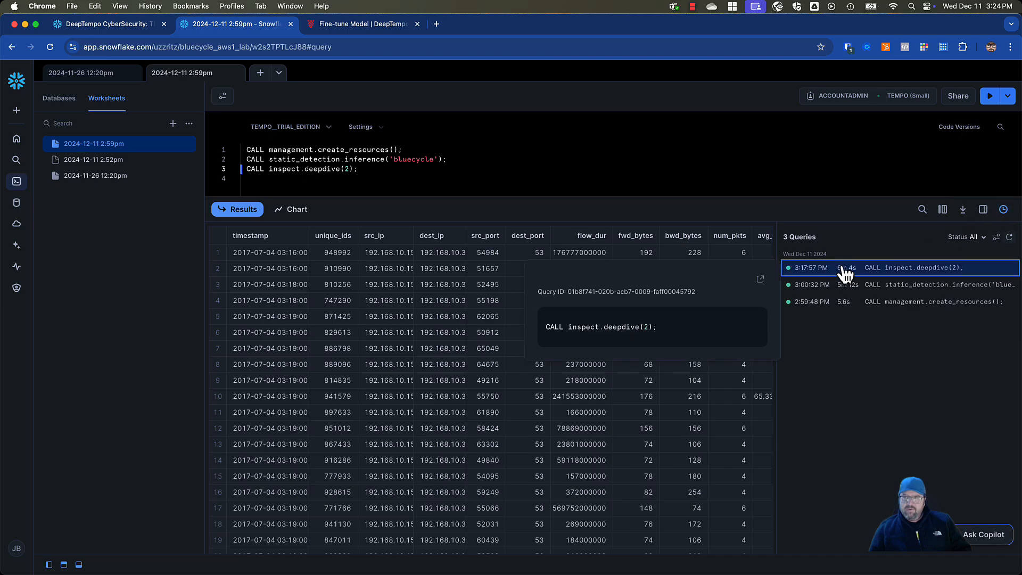
click(1003, 209)
Examine the deepdive results for sequence 2 across all columns and rows, including the anomaly, service and device fields
scroll(672, 381, right, 5)
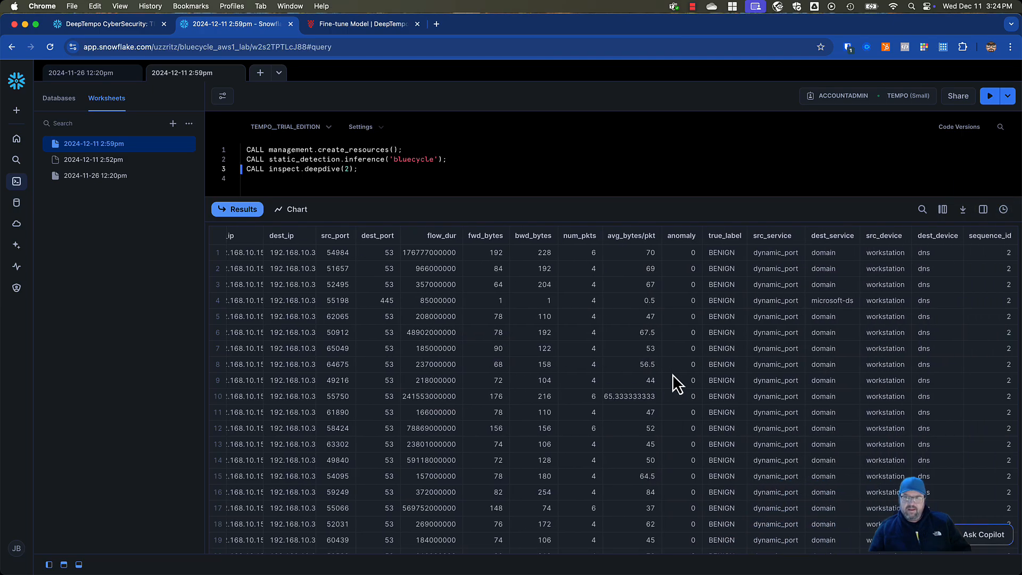
scroll(672, 375, left, 5)
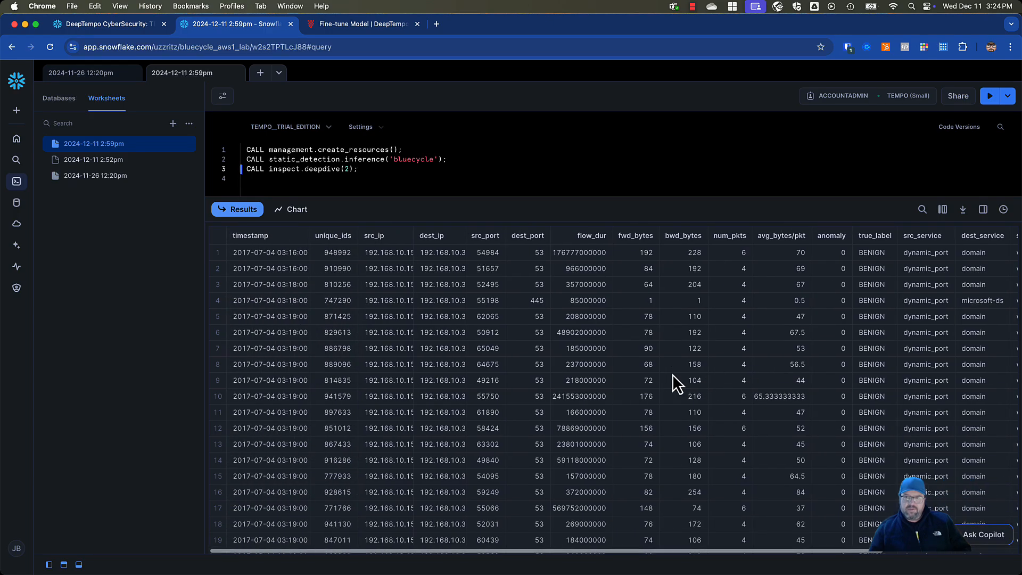
scroll(672, 374, right, 5)
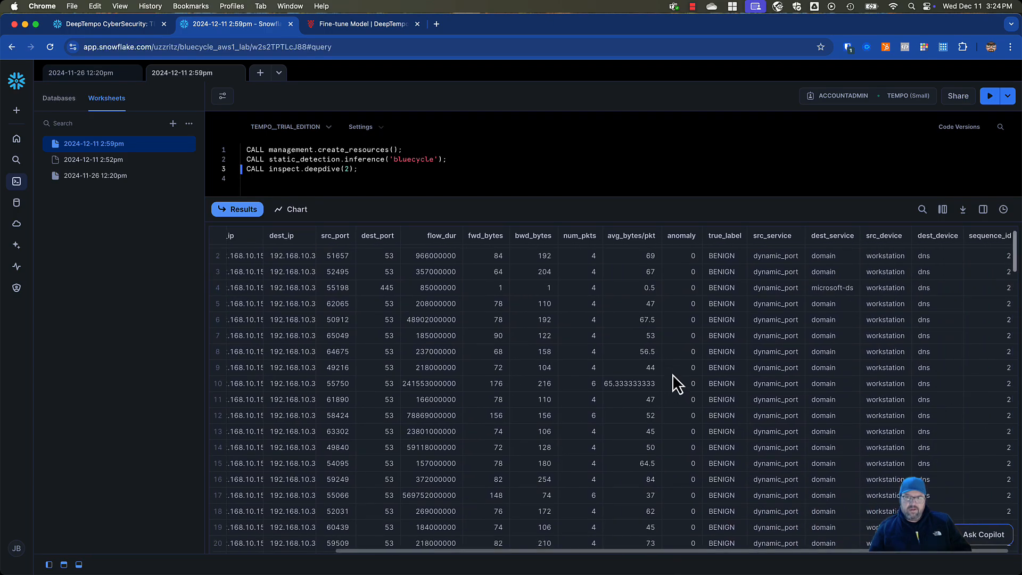
scroll(672, 375, down, 10)
scroll(672, 374, up, 4)
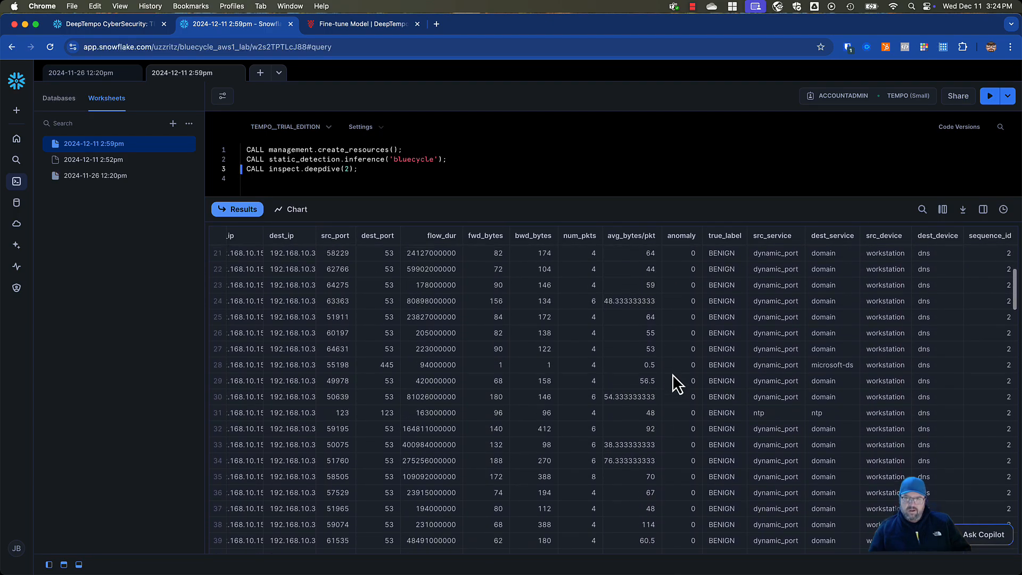
scroll(673, 374, left, 2)
scroll(673, 374, left, 2)
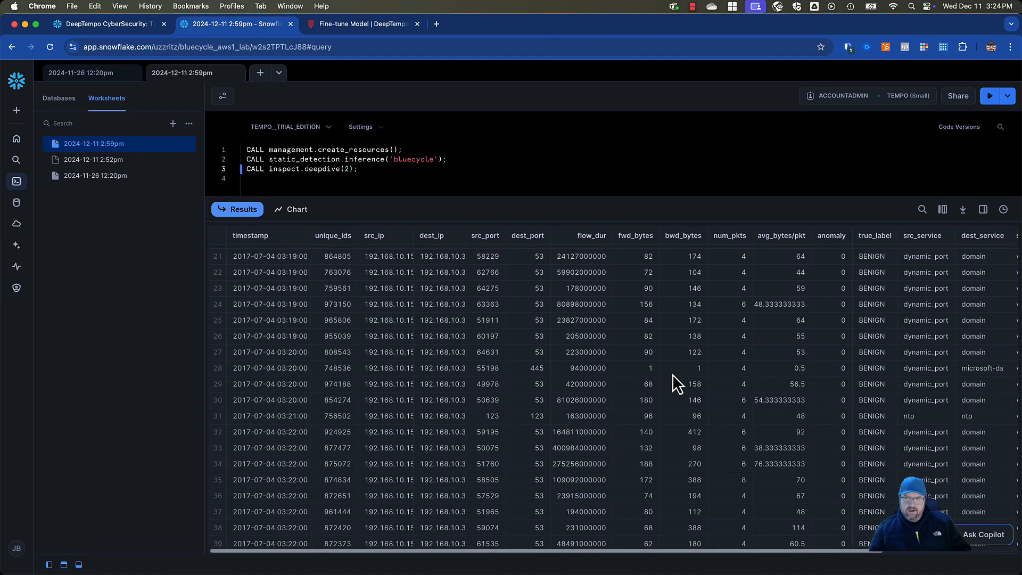
scroll(672, 375, down, 5)
scroll(673, 375, down, 15)
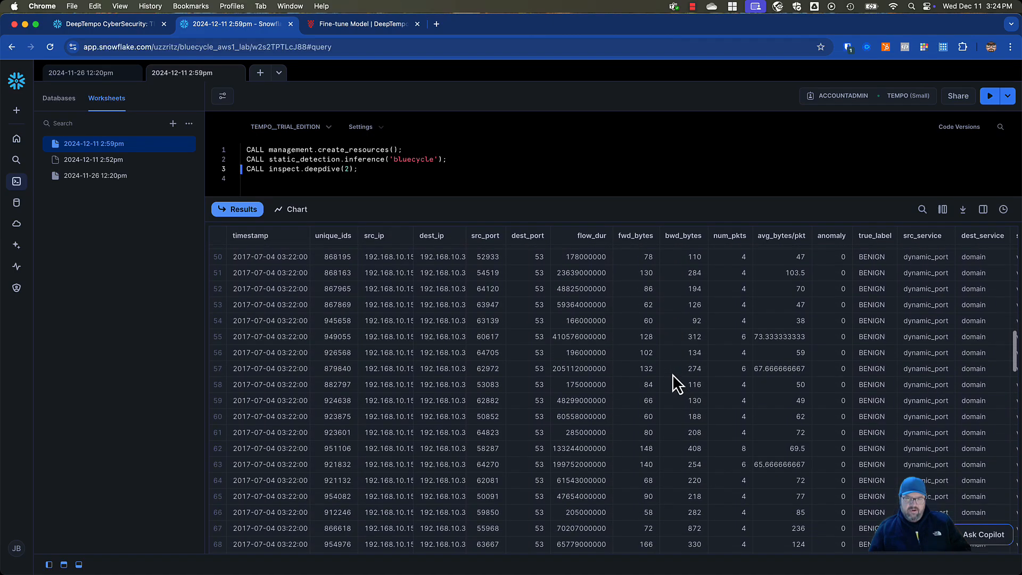
scroll(672, 375, down, 12)
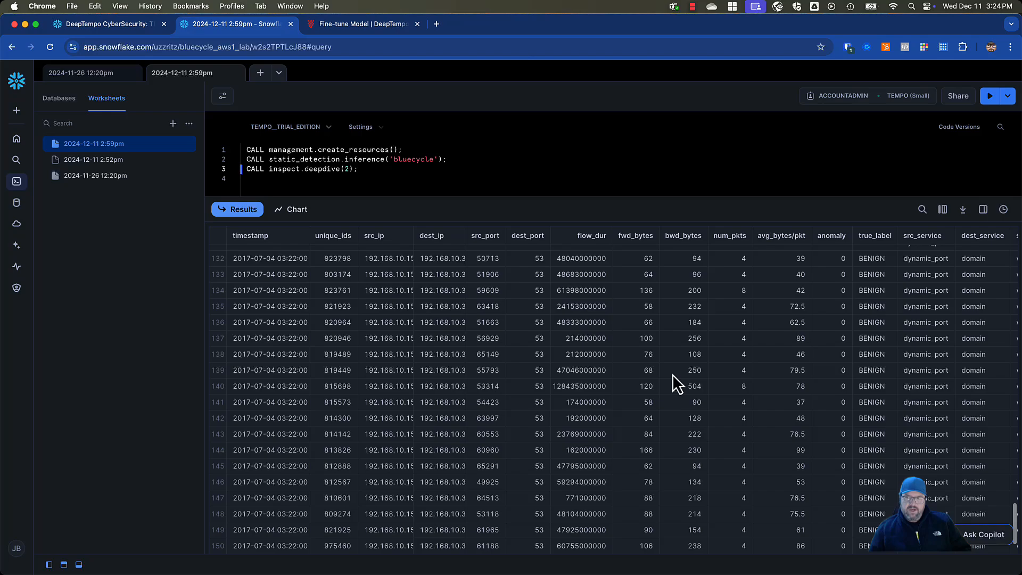
scroll(672, 374, up, 20)
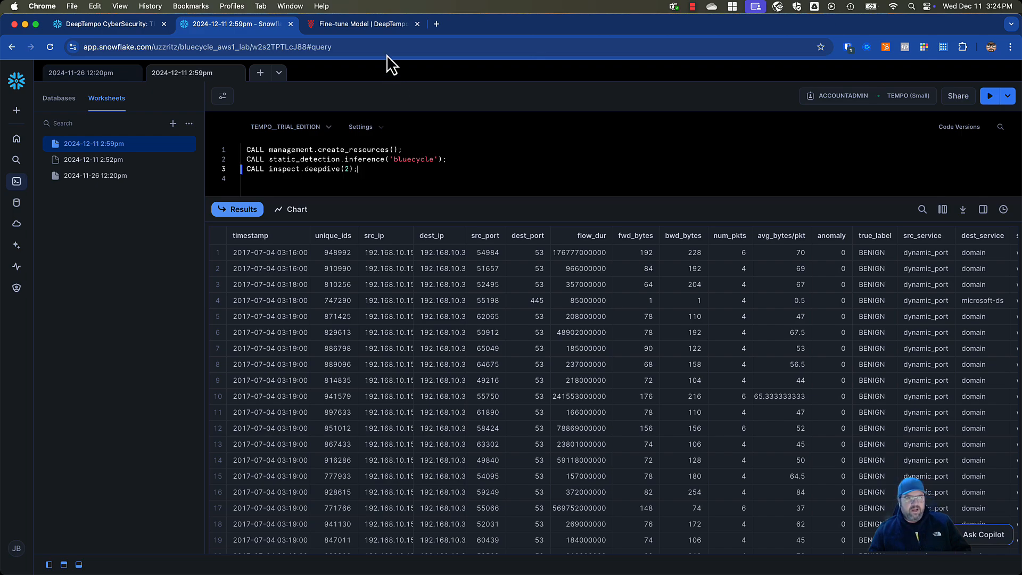
Switch to the DeepTempo docs page and load deeptempo.ai in its place
click(383, 24)
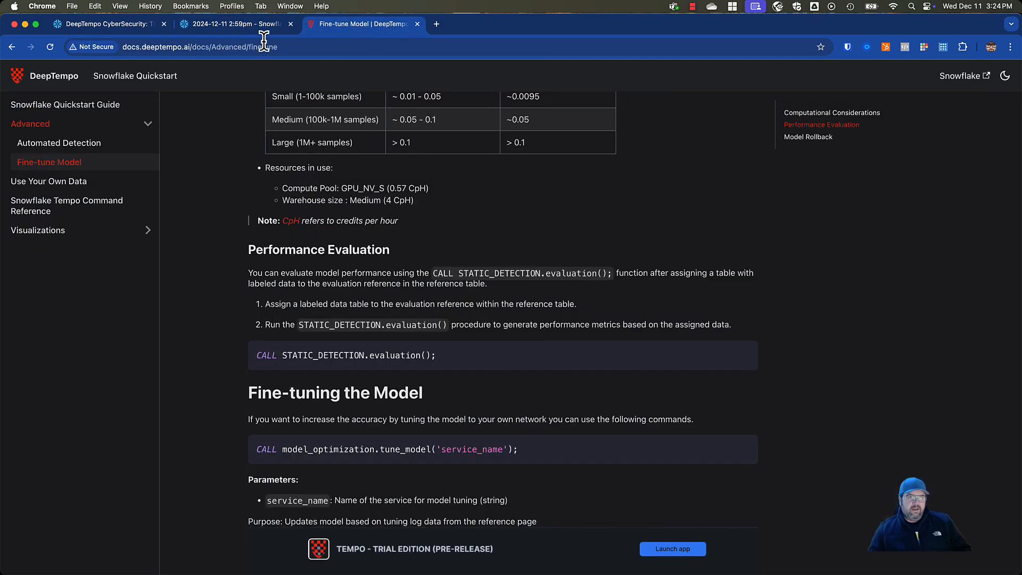
drag(144, 46, 122, 53)
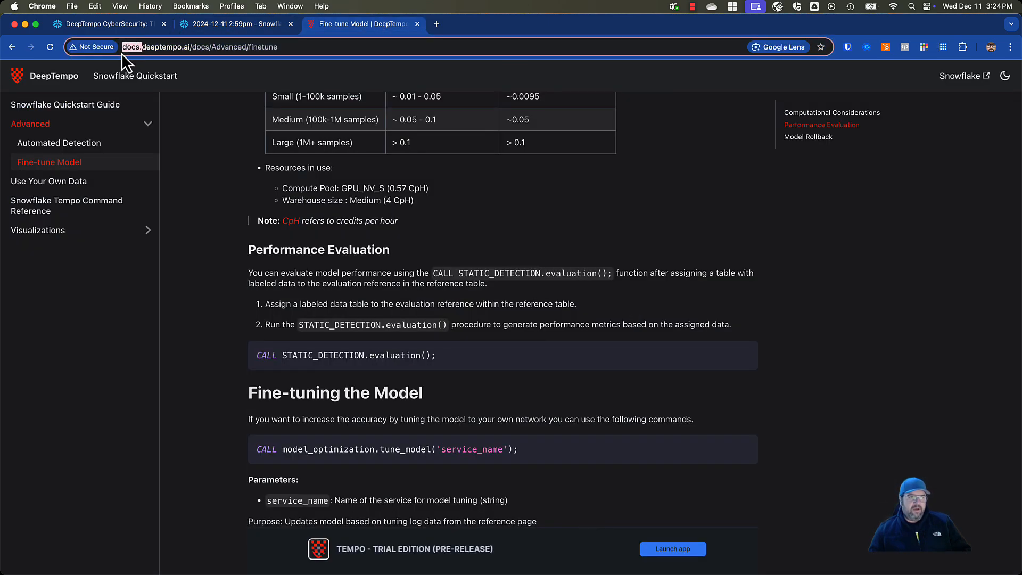
text(dee)
key(super+a)
text(dem)
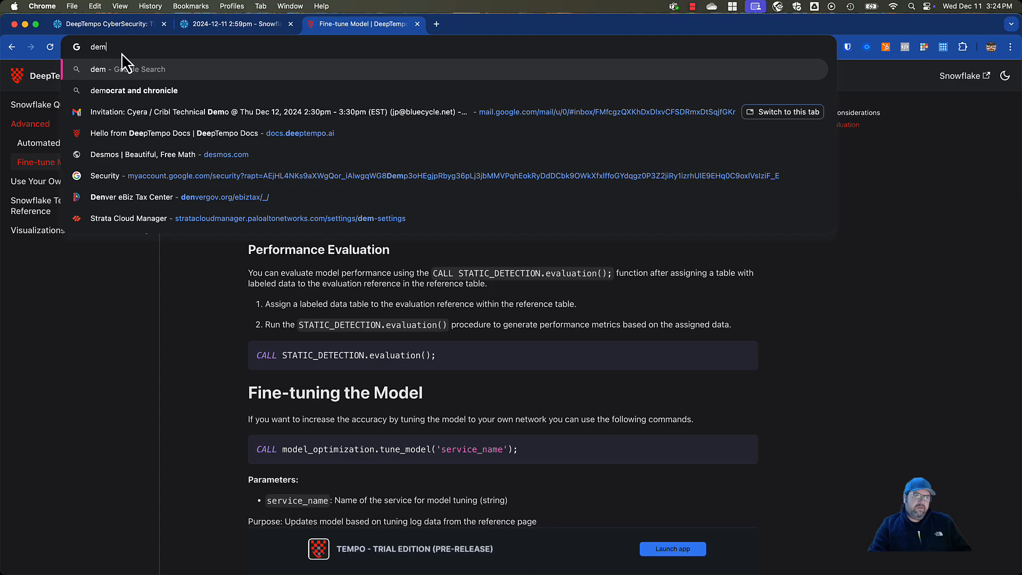
key(BackSpace)
text(eptempo)
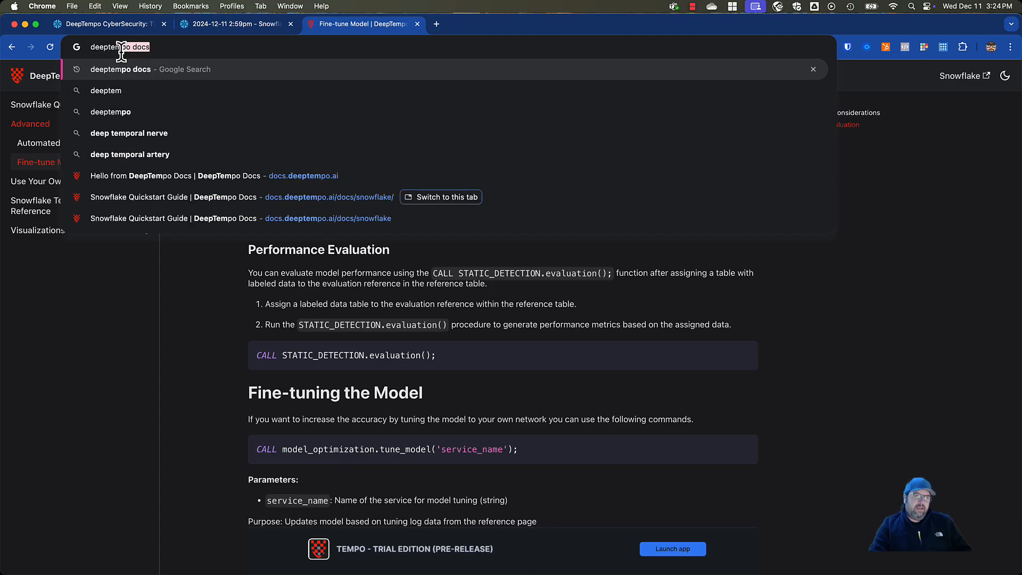
text(.ai)
key(Return)
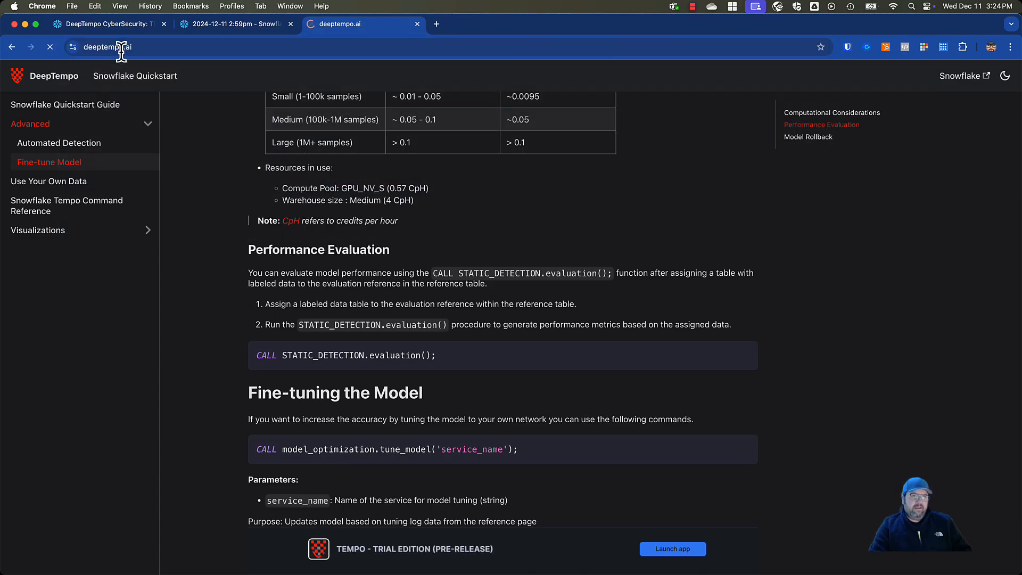